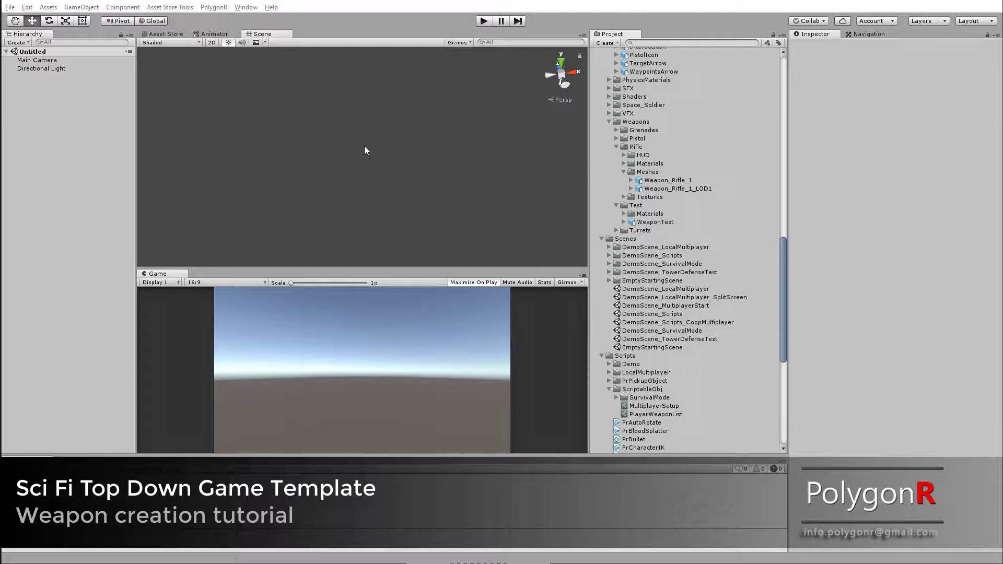
- Select the imported WeaponTest model and rotate its Inspector preview
{"action": "left_click", "coordinate": [670, 223]}
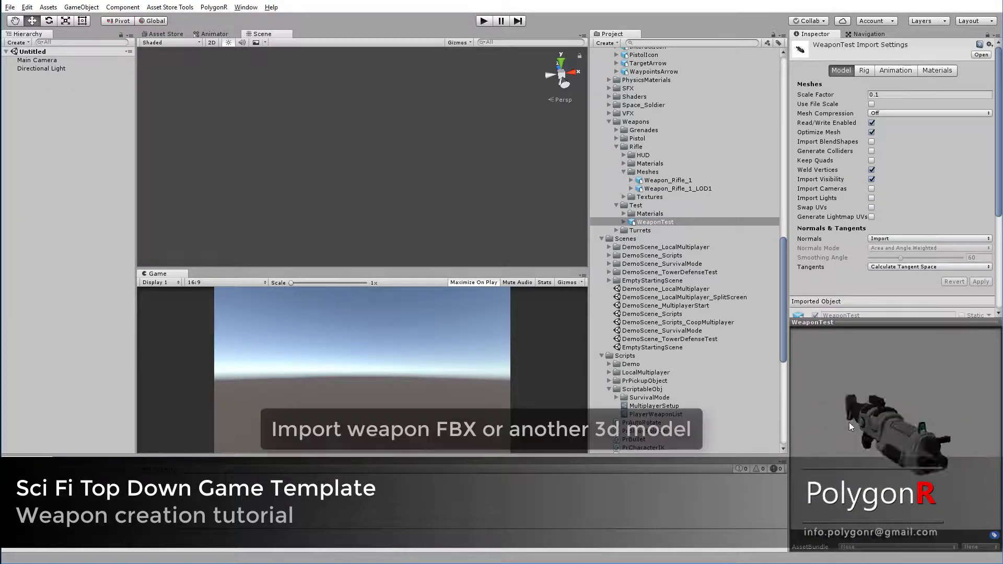
{"action": "left_click_drag", "start_coordinate": [805, 411], "coordinate": [896, 421]}
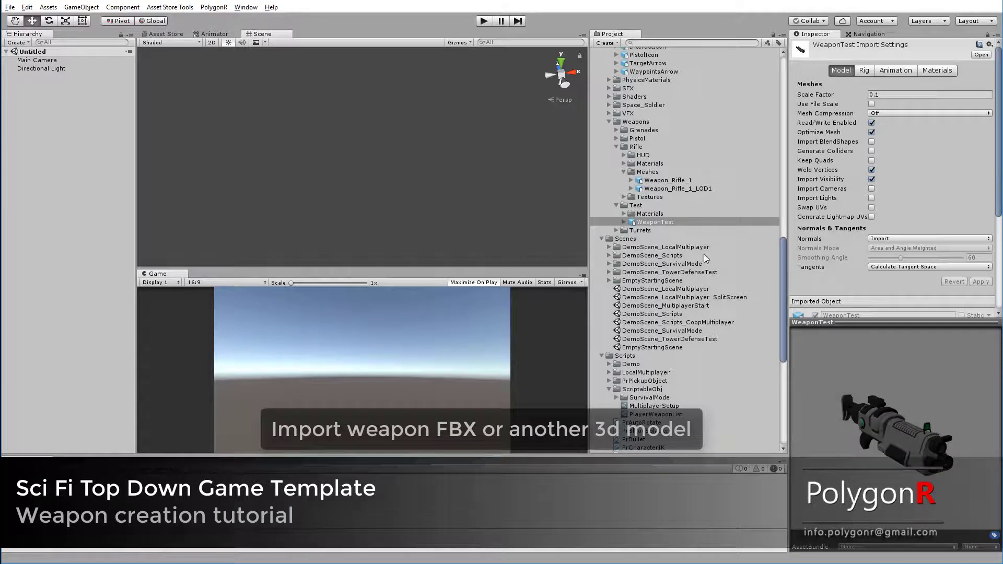
{"action": "scroll", "coordinate": [657, 246], "scroll_direction": "up", "scroll_amount": 3}
{"action": "scroll", "coordinate": [653, 267], "scroll_direction": "up", "scroll_amount": 3}
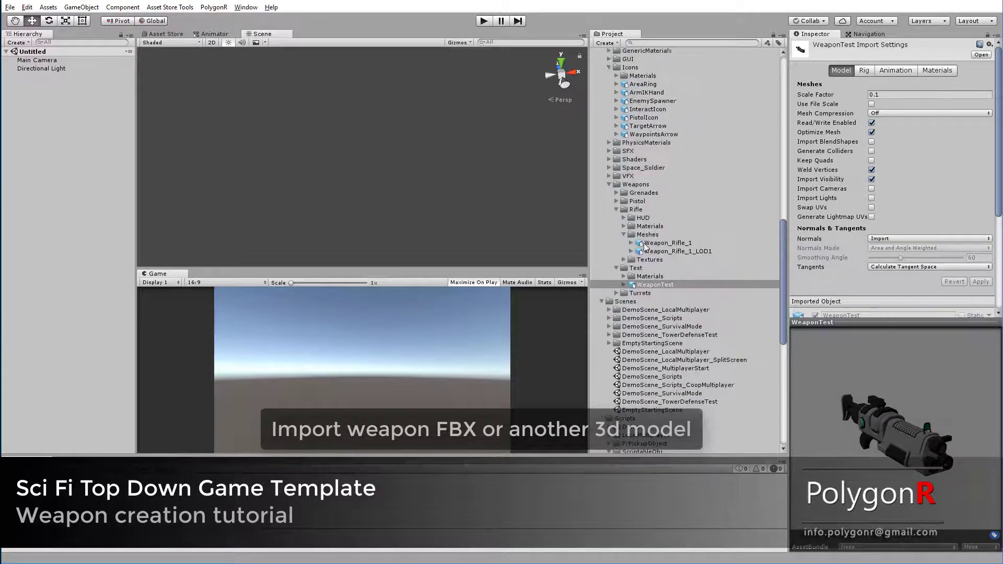
{"action": "scroll", "coordinate": [651, 282], "scroll_direction": "up", "scroll_amount": 4}
{"action": "scroll", "coordinate": [651, 283], "scroll_direction": "up", "scroll_amount": 5}
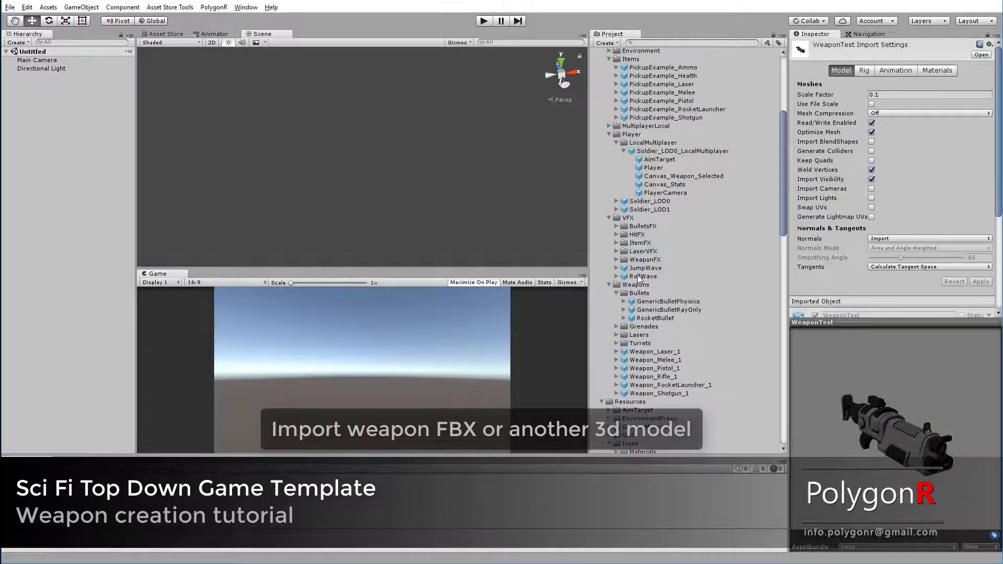
{"action": "scroll", "coordinate": [644, 282], "scroll_direction": "up", "scroll_amount": 3}
- Find the Weapon_Rifle_1 prefab under Prefabs > Weapons and select the Prefabs folder
{"action": "scroll", "coordinate": [647, 267], "scroll_direction": "down", "scroll_amount": 4}
{"action": "left_click", "coordinate": [661, 313]}
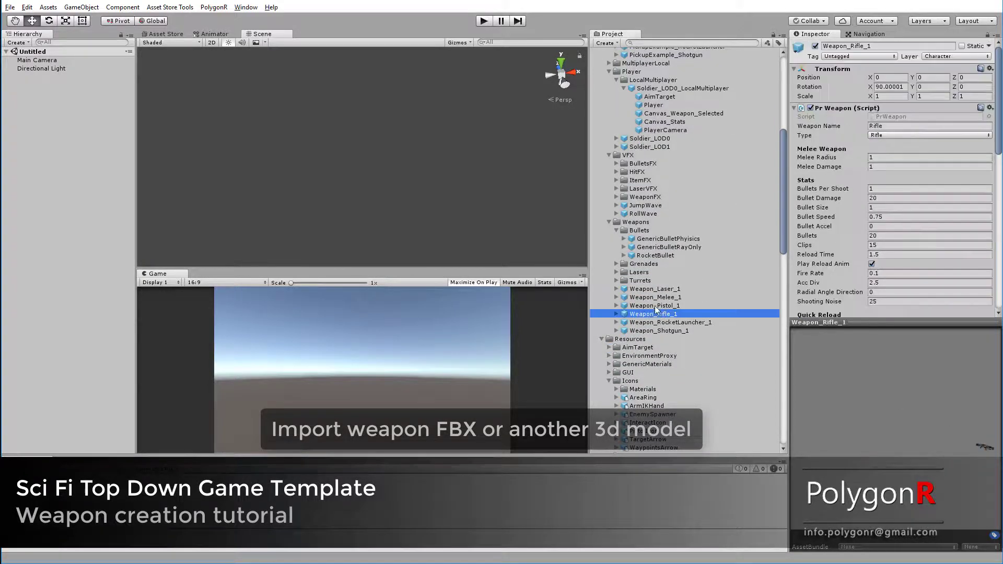
{"action": "scroll", "coordinate": [643, 246], "scroll_direction": "up", "scroll_amount": 7}
{"action": "scroll", "coordinate": [626, 177], "scroll_direction": "up", "scroll_amount": 1}
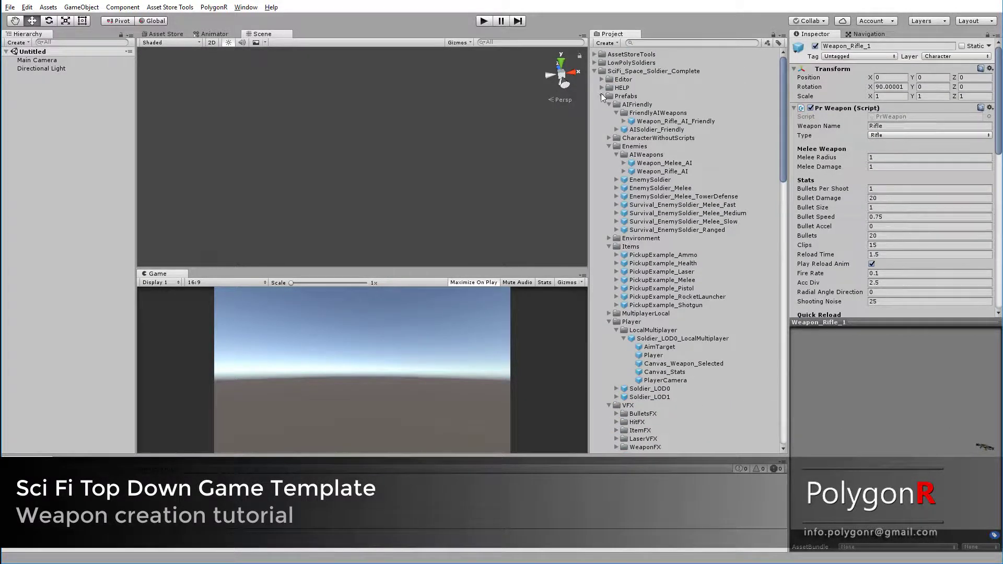
{"action": "left_click", "coordinate": [626, 96]}
{"action": "scroll", "coordinate": [656, 141], "scroll_direction": "down", "scroll_amount": 10}
- Browse the Weapon_Melee_1, Weapon_Pistol_1, Weapon_Rifle_1 and Weapon_RocketLauncher_1 prefab settings
{"action": "scroll", "coordinate": [660, 249], "scroll_direction": "down", "scroll_amount": 1}
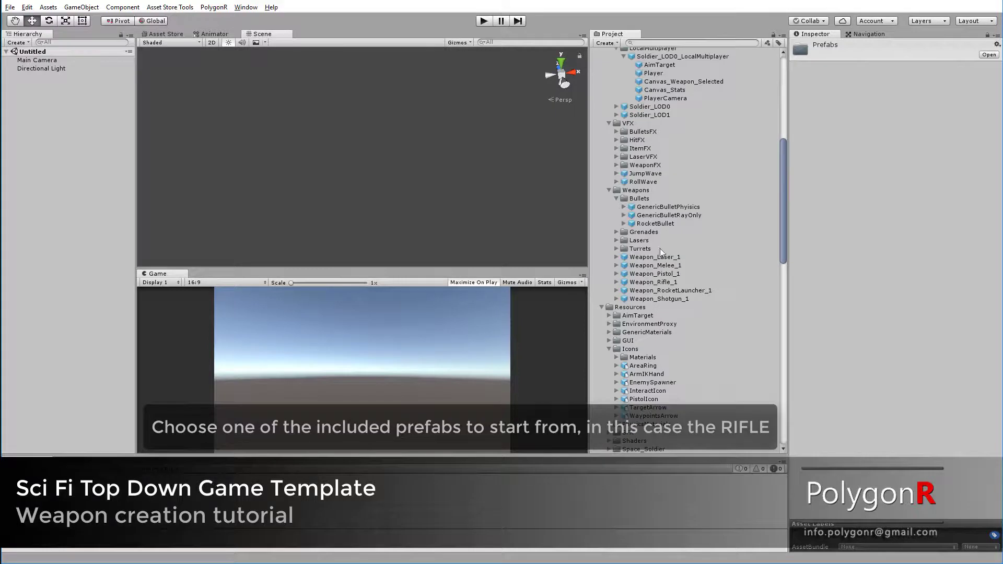
{"action": "left_click", "coordinate": [654, 282]}
{"action": "left_click", "coordinate": [654, 257]}
{"action": "left_click", "coordinate": [654, 265]}
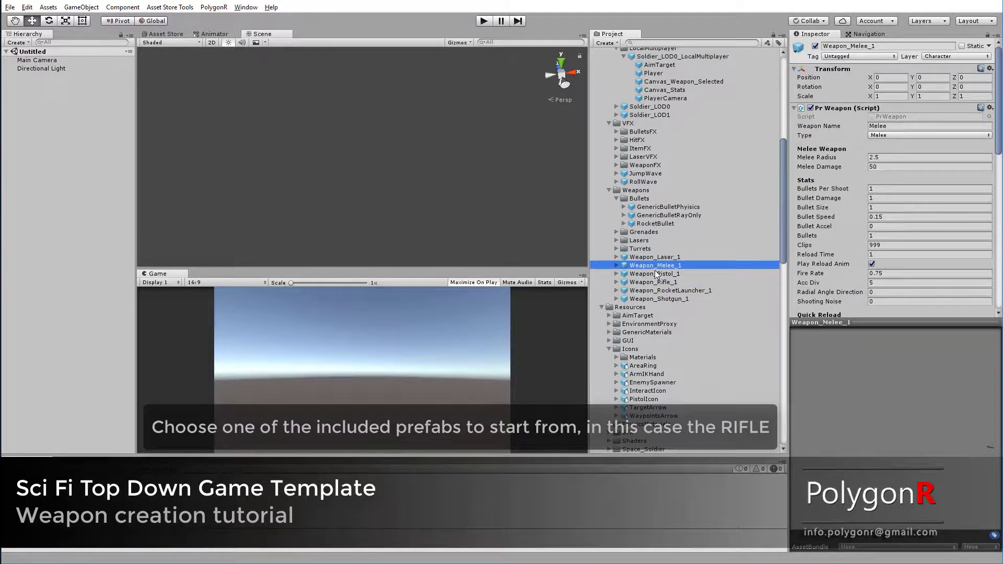
{"action": "left_click", "coordinate": [656, 274]}
{"action": "left_click", "coordinate": [653, 282]}
{"action": "left_click", "coordinate": [650, 291]}
- Drop Weapon_Rifle_1 into the scene and expand it to show WeaponGrip and ArmIK
{"action": "left_click", "coordinate": [643, 283]}
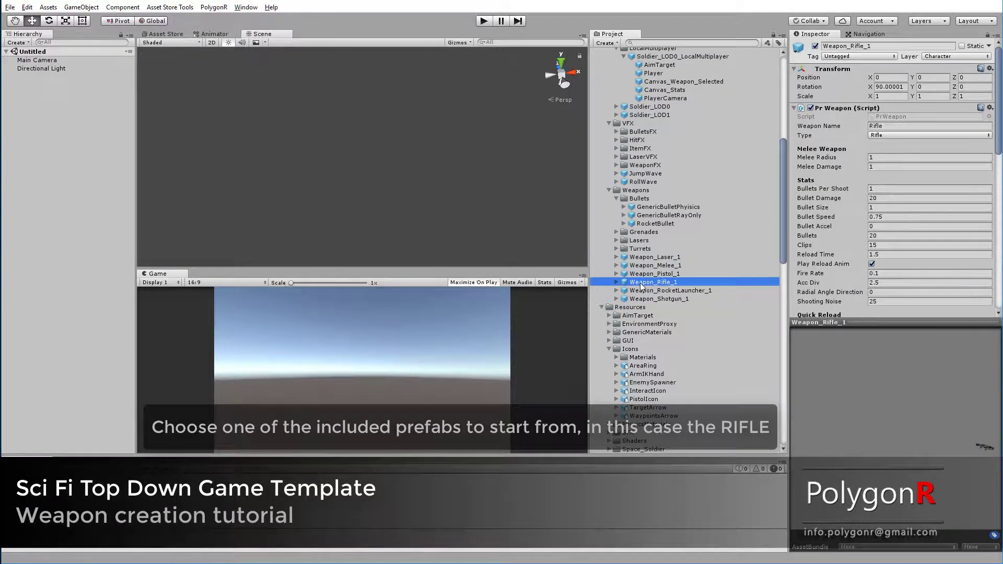
{"action": "left_click_drag", "start_coordinate": [666, 283], "coordinate": [315, 199]}
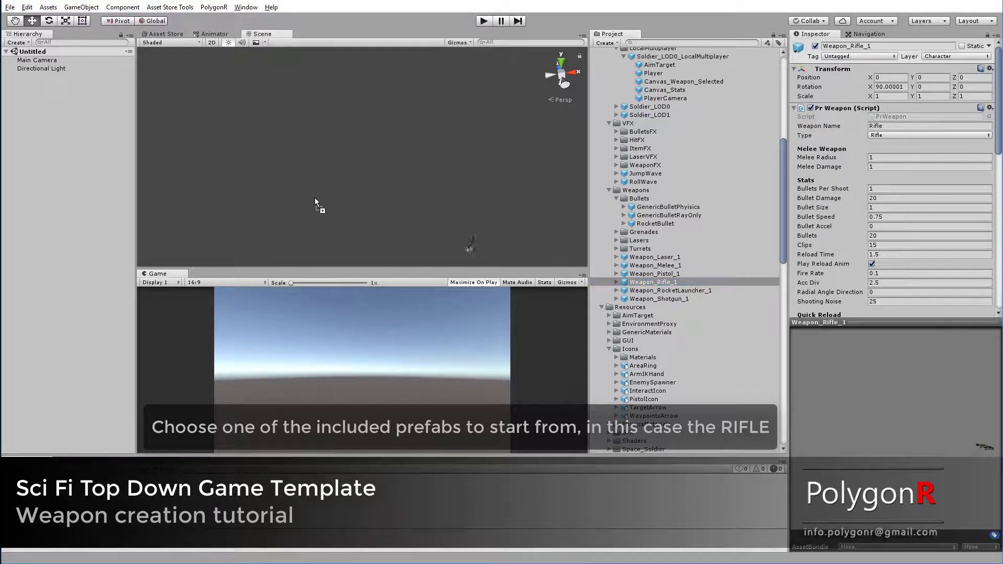
{"action": "left_click_drag", "start_coordinate": [51, 128], "coordinate": [48, 123]}
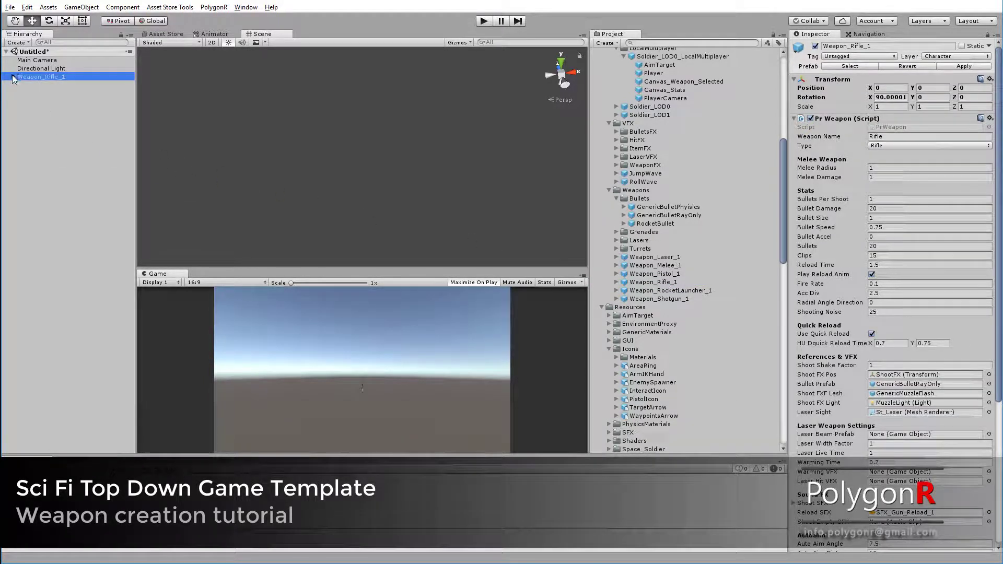
{"action": "left_click", "coordinate": [13, 76]}
- Frame the rifle and dock the Game view beside the Scene view
{"action": "key", "text": "f"}
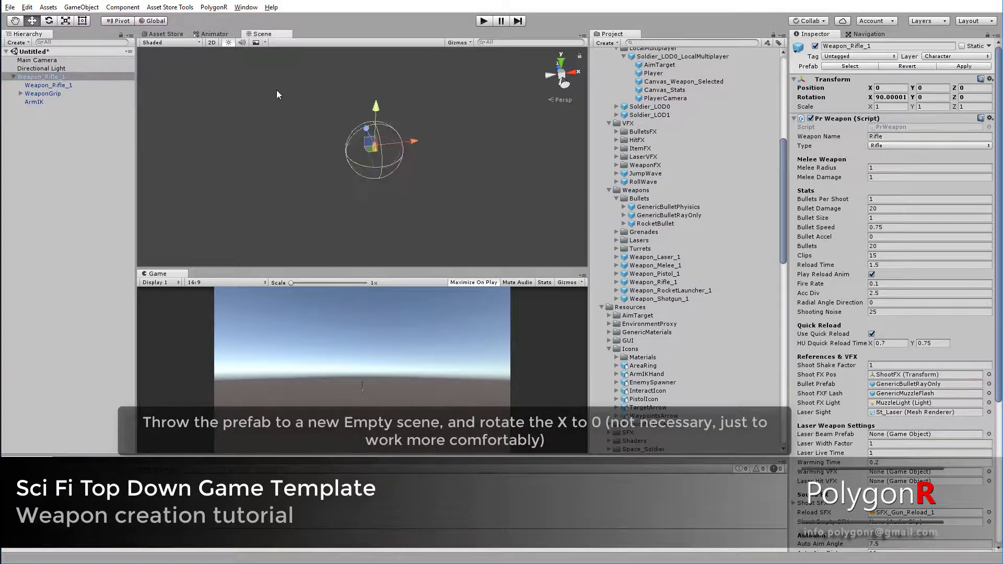
{"action": "scroll", "coordinate": [277, 90], "scroll_direction": "up", "scroll_amount": 2}
{"action": "scroll", "coordinate": [277, 157], "scroll_direction": "up", "scroll_amount": 3}
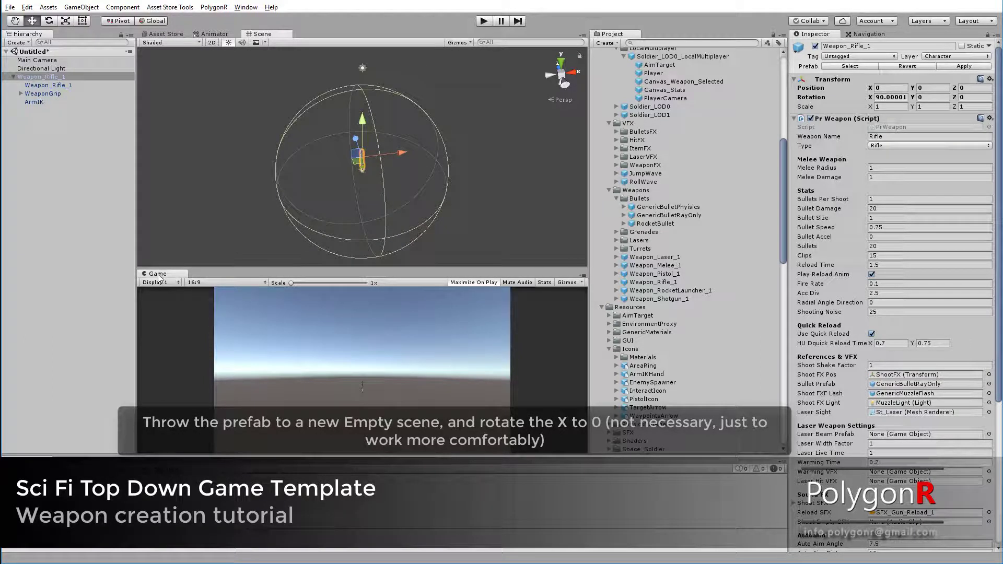
{"action": "left_click_drag", "start_coordinate": [157, 273], "coordinate": [327, 45]}
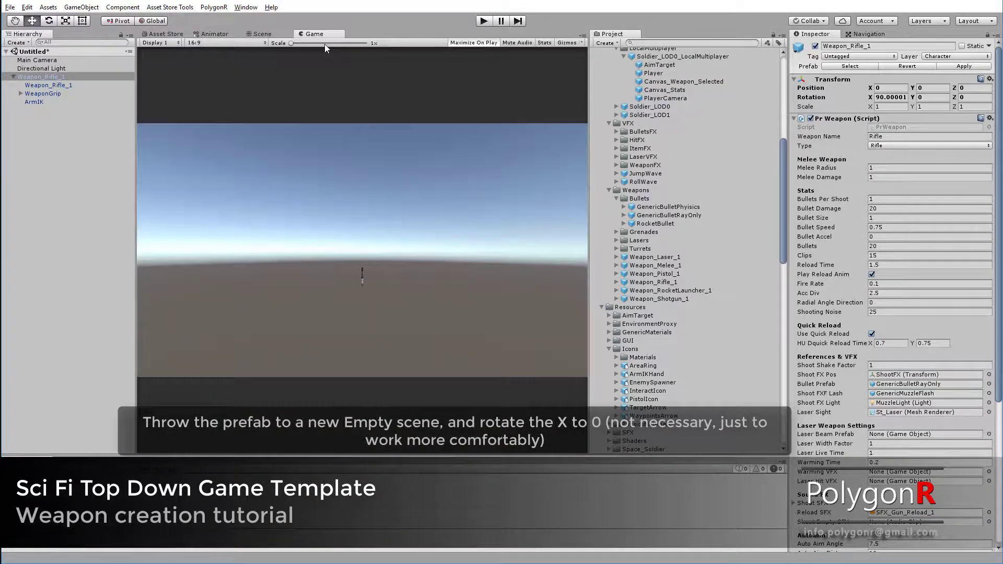
{"action": "left_click", "coordinate": [278, 36]}
- Set the rifle's Transform Rotation X to 0 so it lies horizontal
{"action": "left_click_drag", "start_coordinate": [313, 340], "coordinate": [358, 366], "text": "alt"}
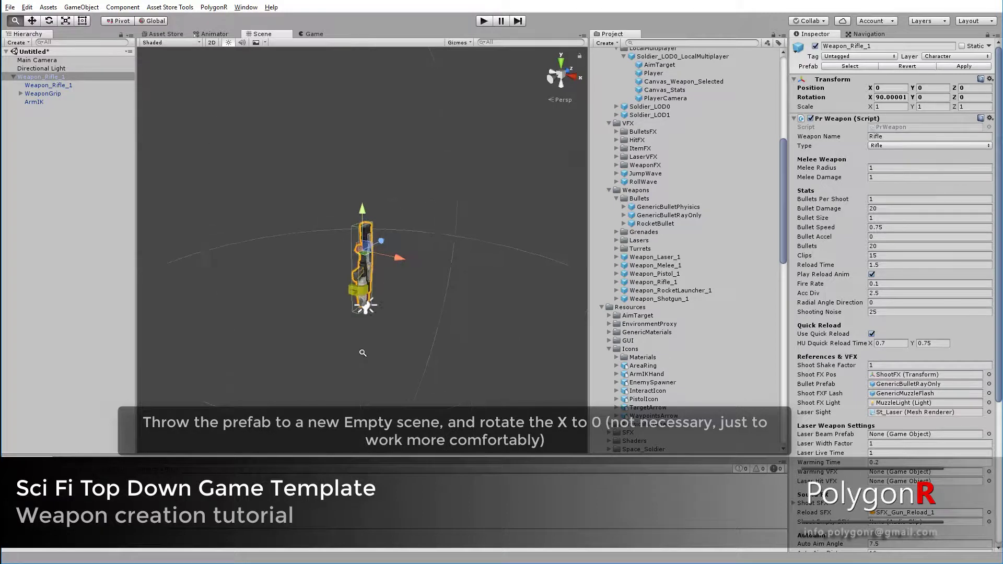
{"action": "key", "text": "f"}
{"action": "left_click_drag", "start_coordinate": [73, 336], "coordinate": [262, 340], "text": "alt"}
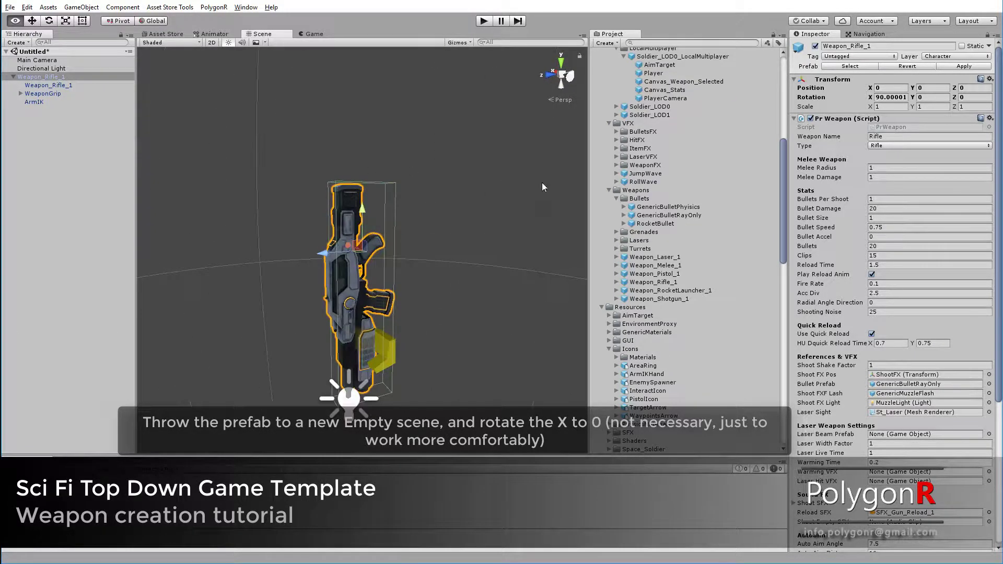
{"action": "left_click", "coordinate": [900, 98]}
{"action": "type", "text": "0"}
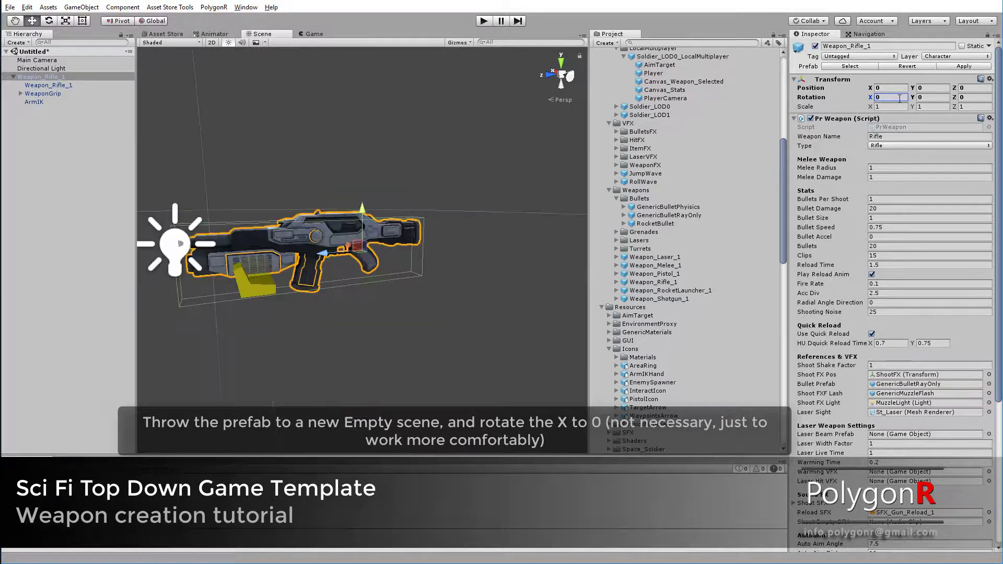
{"action": "mouse_move", "coordinate": [273, 198]}
{"action": "left_mouse_down", "text": "alt"}
{"action": "mouse_move", "coordinate": [383, 255]}
{"action": "mouse_move", "coordinate": [397, 243]}
{"action": "left_mouse_up", "text": "alt"}
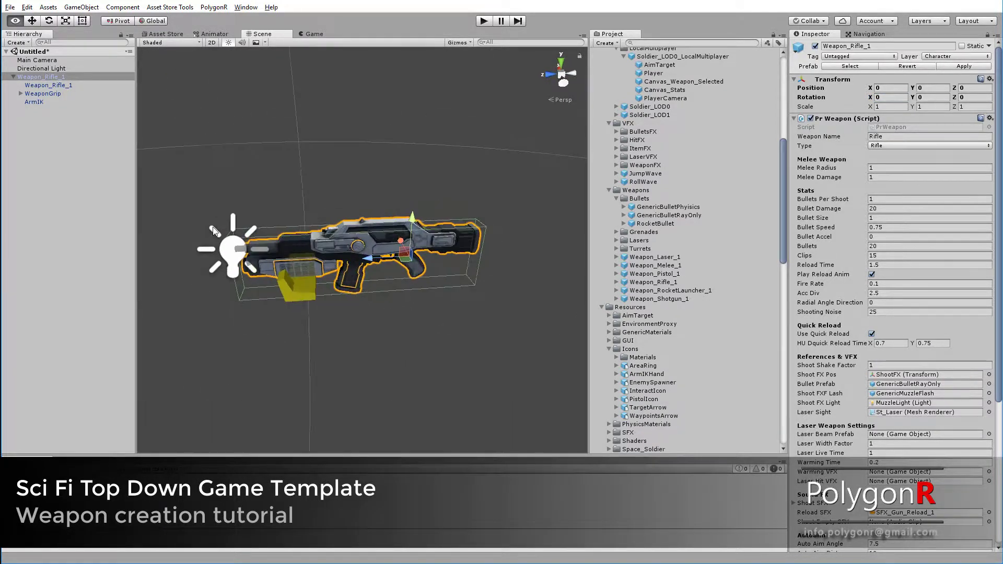
{"action": "left_click", "coordinate": [34, 102]}
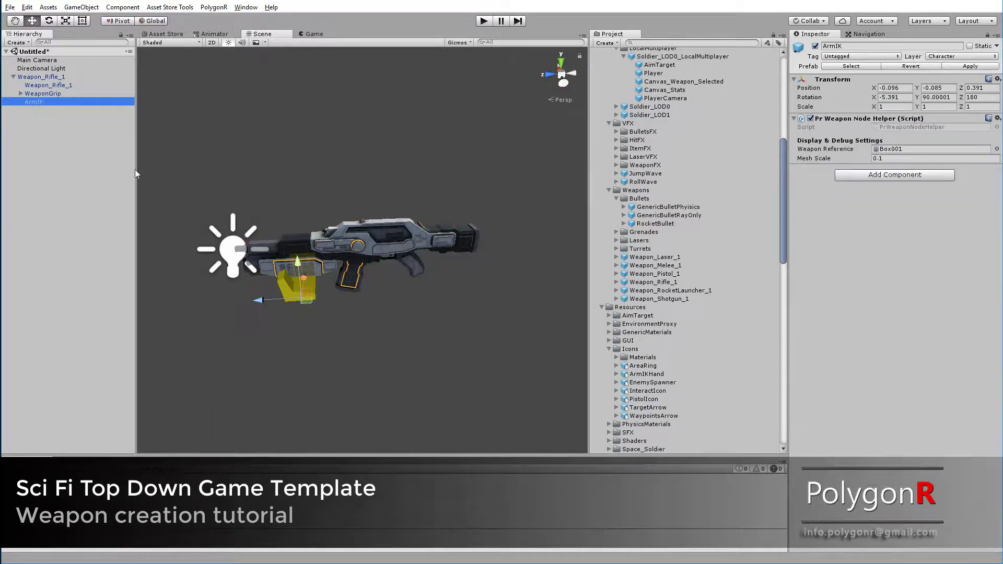
{"action": "mouse_move", "coordinate": [219, 220]}
{"action": "left_mouse_down", "text": "alt"}
{"action": "mouse_move", "coordinate": [287, 243]}
{"action": "mouse_move", "coordinate": [227, 179]}
{"action": "left_mouse_up", "text": "alt"}
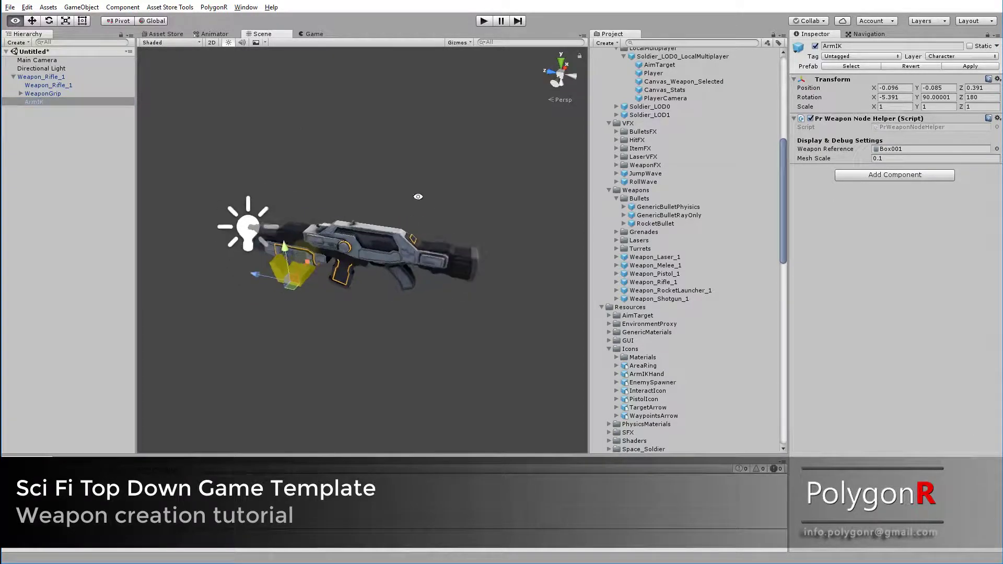
- Nest the WeaponTest model inside the Weapon_Rifle_1 instance
{"action": "left_click", "coordinate": [75, 77]}
{"action": "scroll", "coordinate": [702, 339], "scroll_direction": "down", "scroll_amount": 5}
{"action": "scroll", "coordinate": [669, 299], "scroll_direction": "down", "scroll_amount": 4}
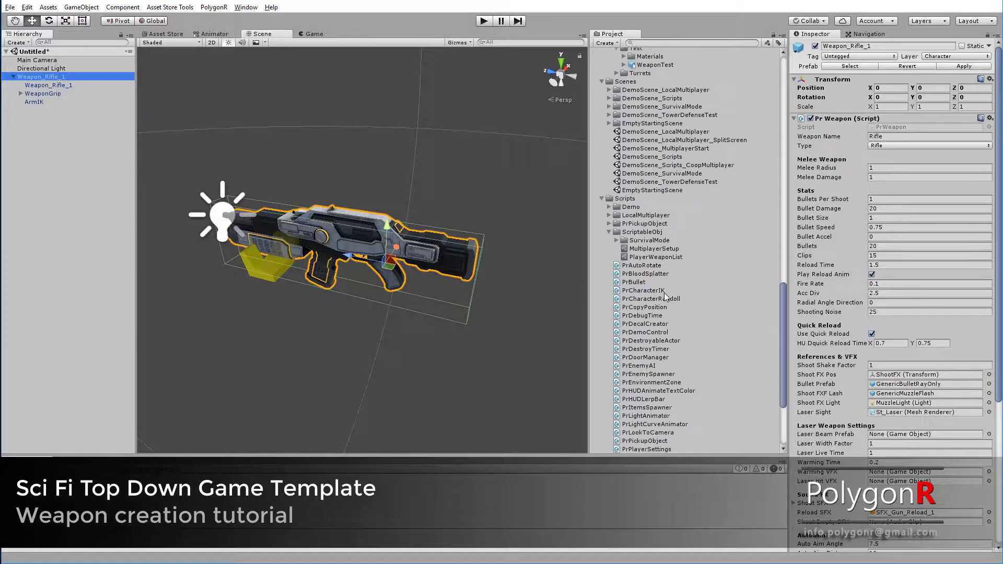
{"action": "left_click", "coordinate": [654, 221]}
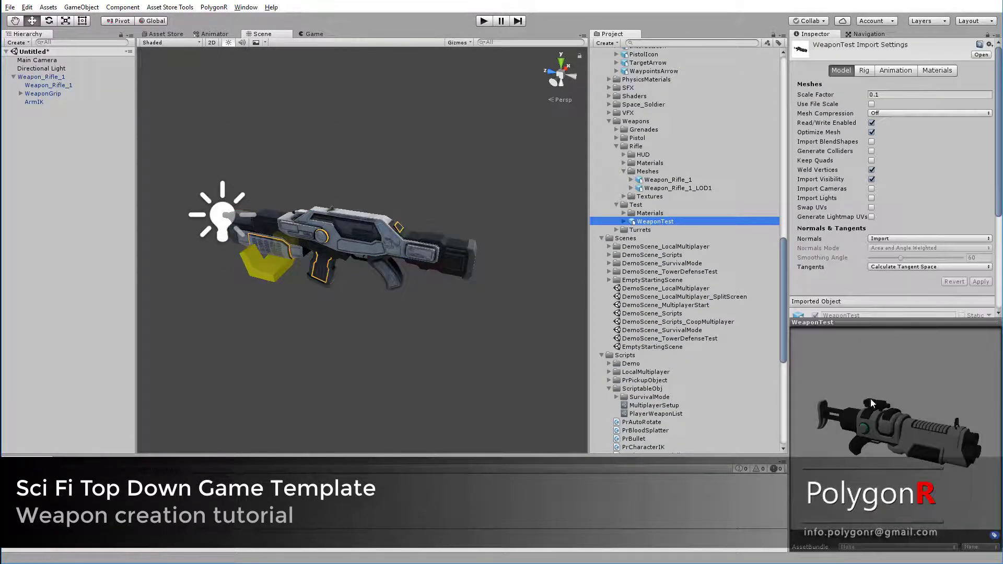
{"action": "left_click_drag", "start_coordinate": [915, 430], "coordinate": [711, 349]}
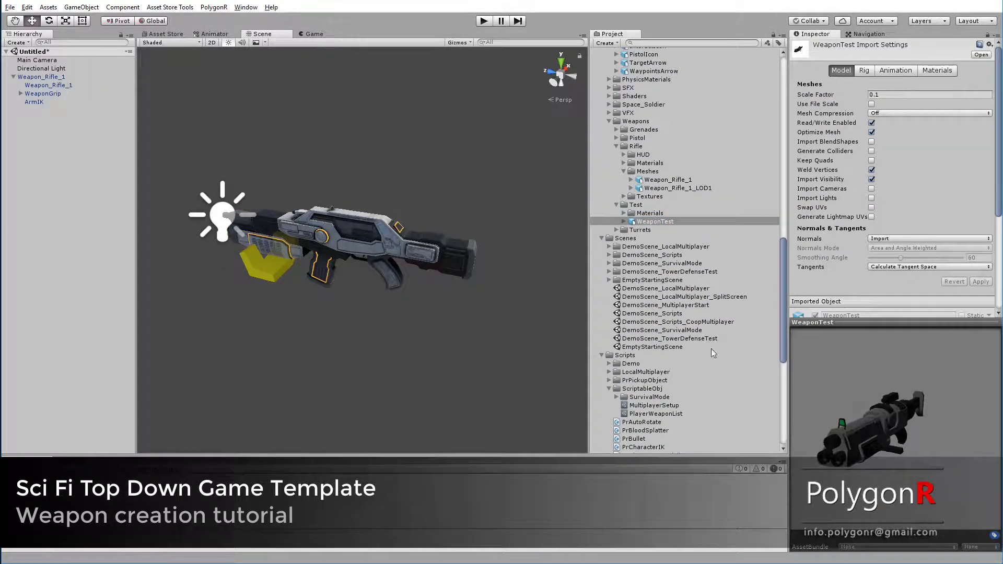
{"action": "left_click_drag", "start_coordinate": [657, 224], "coordinate": [59, 84]}
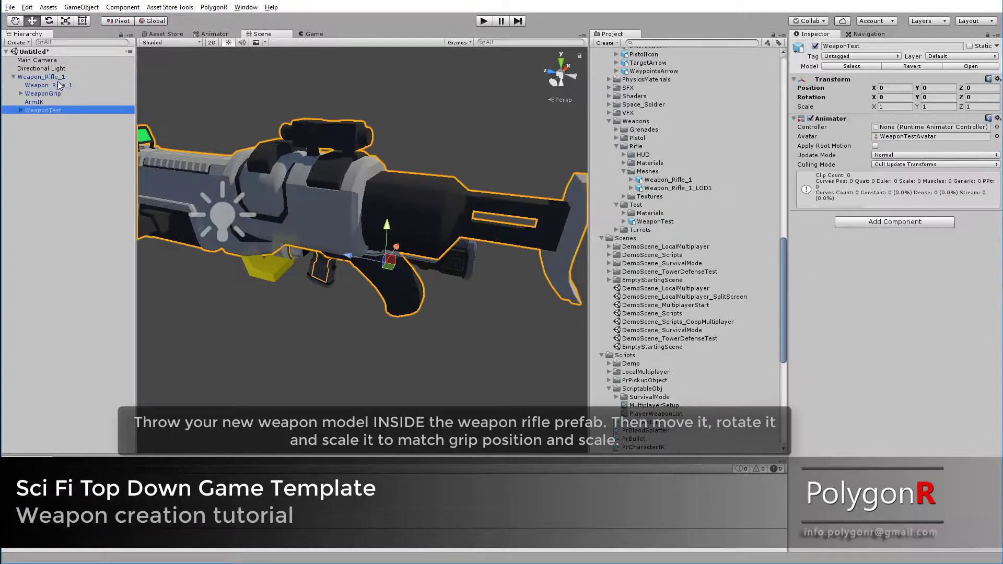
- Scale WeaponTest down to 0.560104 and adjust its Position Y to fit the grip
{"action": "left_click_drag", "start_coordinate": [325, 306], "coordinate": [344, 251], "text": "alt"}
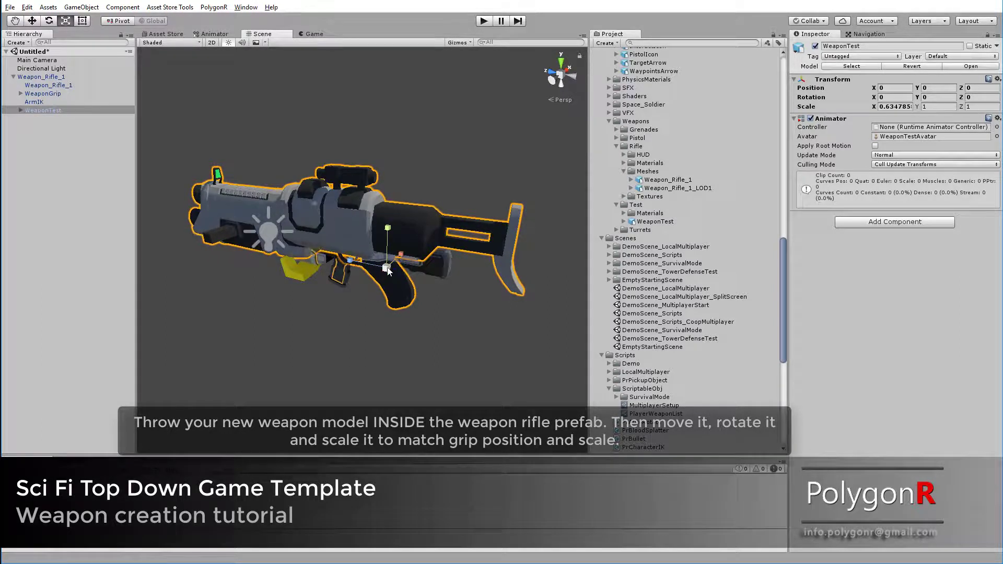
{"action": "mouse_move", "coordinate": [392, 268]}
{"action": "left_mouse_down"}
{"action": "mouse_move", "coordinate": [358, 273]}
{"action": "mouse_move", "coordinate": [343, 260]}
{"action": "mouse_move", "coordinate": [445, 253]}
{"action": "mouse_move", "coordinate": [389, 228]}
{"action": "mouse_move", "coordinate": [443, 238]}
{"action": "mouse_move", "coordinate": [443, 203]}
{"action": "mouse_move", "coordinate": [443, 240]}
{"action": "mouse_move", "coordinate": [427, 198]}
{"action": "mouse_move", "coordinate": [431, 251]}
{"action": "mouse_move", "coordinate": [102, 144]}
{"action": "left_mouse_up"}
{"action": "scroll", "coordinate": [342, 259], "scroll_direction": "up", "scroll_amount": 5}
{"action": "scroll", "coordinate": [444, 239], "scroll_direction": "down", "scroll_amount": 3}
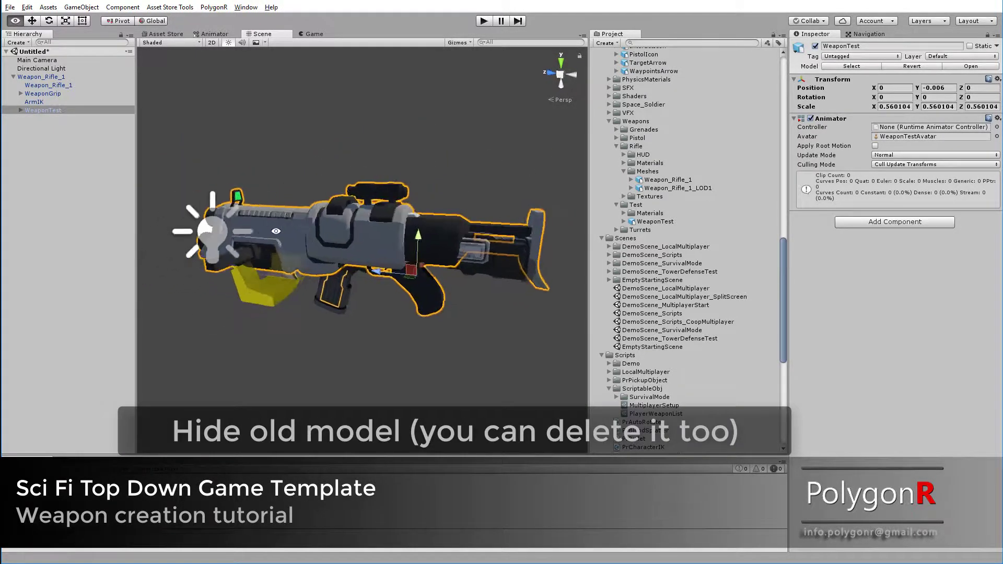
- Hide the old Weapon_Rifle_1 mesh by unticking its active checkbox
{"action": "left_click", "coordinate": [78, 86]}
{"action": "left_click", "coordinate": [816, 46]}
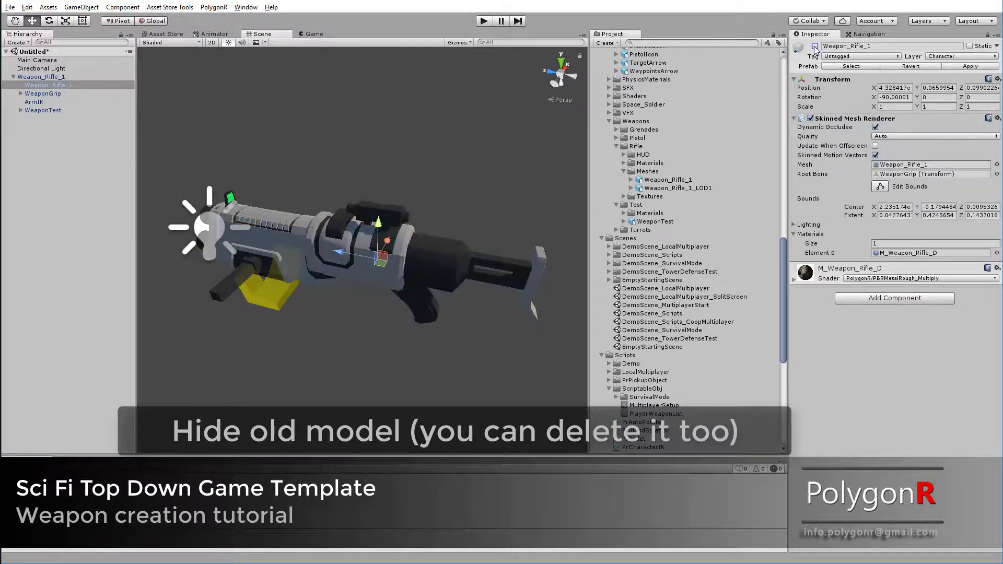
{"action": "left_click", "coordinate": [37, 131]}
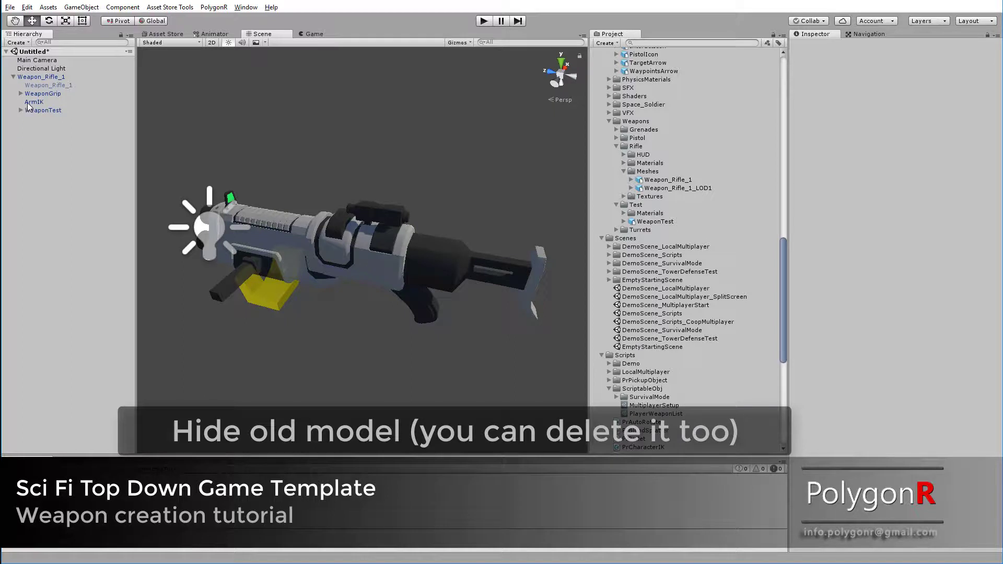
{"action": "left_click", "coordinate": [32, 102]}
- Rotate and move the ArmIK grip to position -0.174, 0.074, 0.332 under the new handguard
{"action": "left_click_drag", "start_coordinate": [292, 235], "coordinate": [321, 271], "text": "alt"}
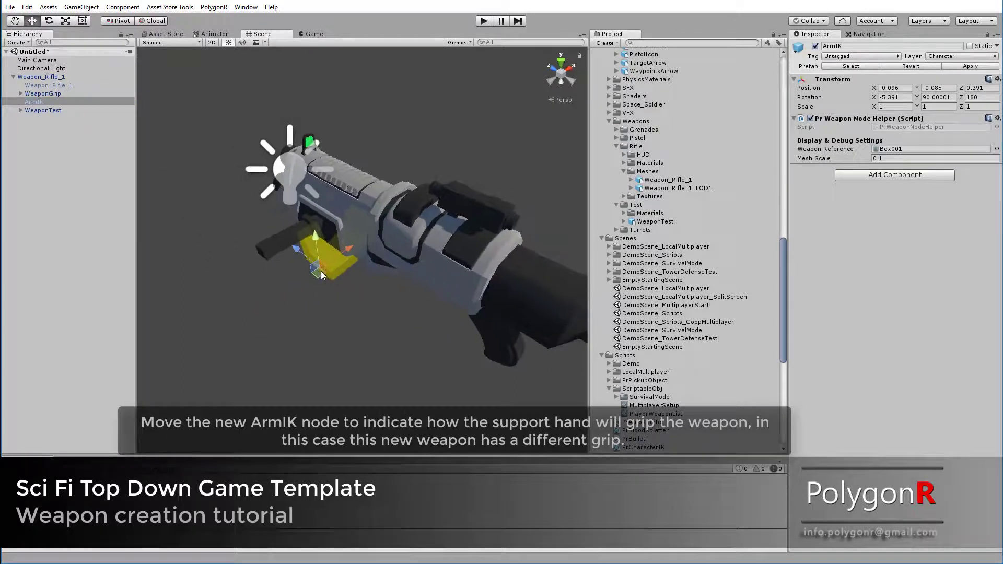
{"action": "key", "text": "e"}
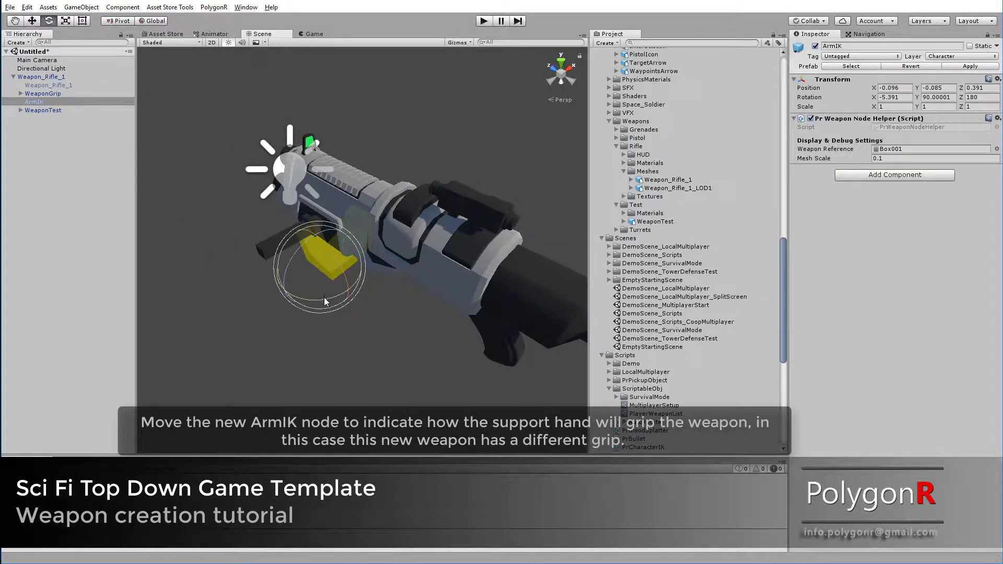
{"action": "mouse_move", "coordinate": [324, 301]}
{"action": "left_mouse_down"}
{"action": "mouse_move", "coordinate": [291, 247]}
{"action": "mouse_move", "coordinate": [635, 168]}
{"action": "left_mouse_up"}
{"action": "key", "text": "w"}
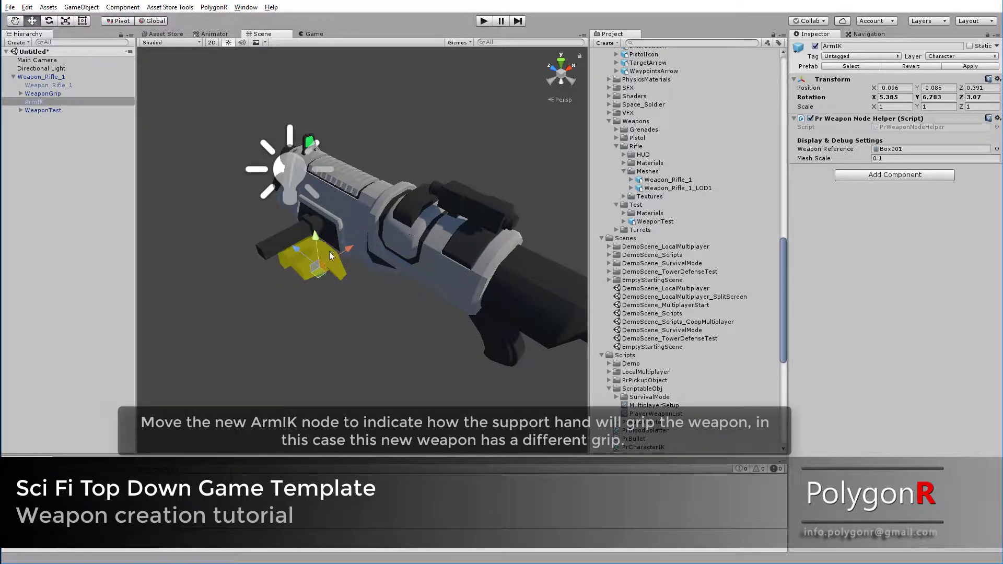
{"action": "mouse_move", "coordinate": [315, 270]}
{"action": "left_mouse_down"}
{"action": "mouse_move", "coordinate": [273, 230]}
{"action": "mouse_move", "coordinate": [302, 345]}
{"action": "left_mouse_up"}
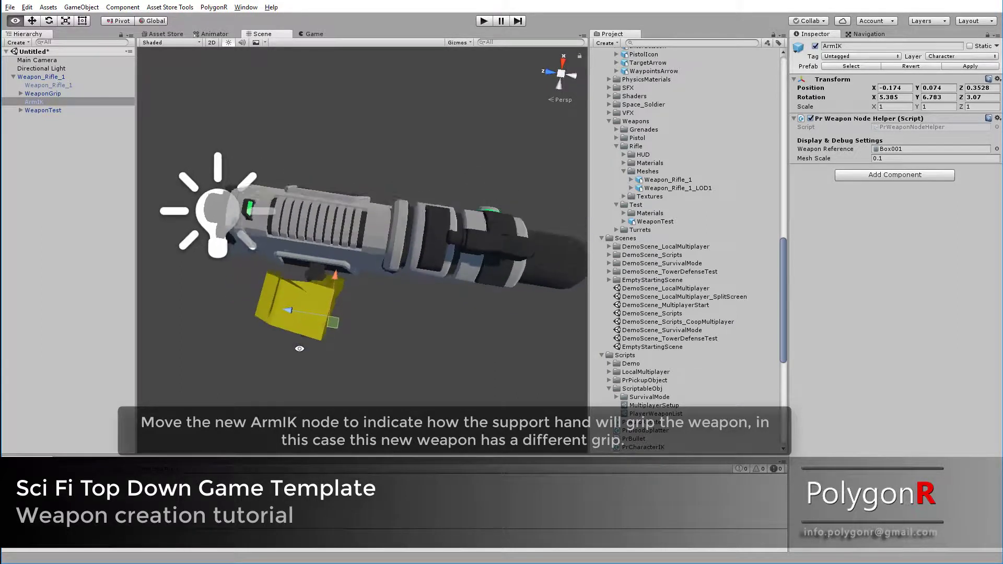
{"action": "mouse_move", "coordinate": [288, 309]}
{"action": "left_mouse_down"}
{"action": "mouse_move", "coordinate": [297, 315]}
{"action": "mouse_move", "coordinate": [519, 139]}
{"action": "mouse_move", "coordinate": [442, 134]}
{"action": "mouse_move", "coordinate": [545, 56]}
{"action": "mouse_move", "coordinate": [521, 55]}
{"action": "left_mouse_up"}
- Lower the Gizmos 3D Icons size so scene icons appear smaller
{"action": "left_click", "coordinate": [469, 43]}
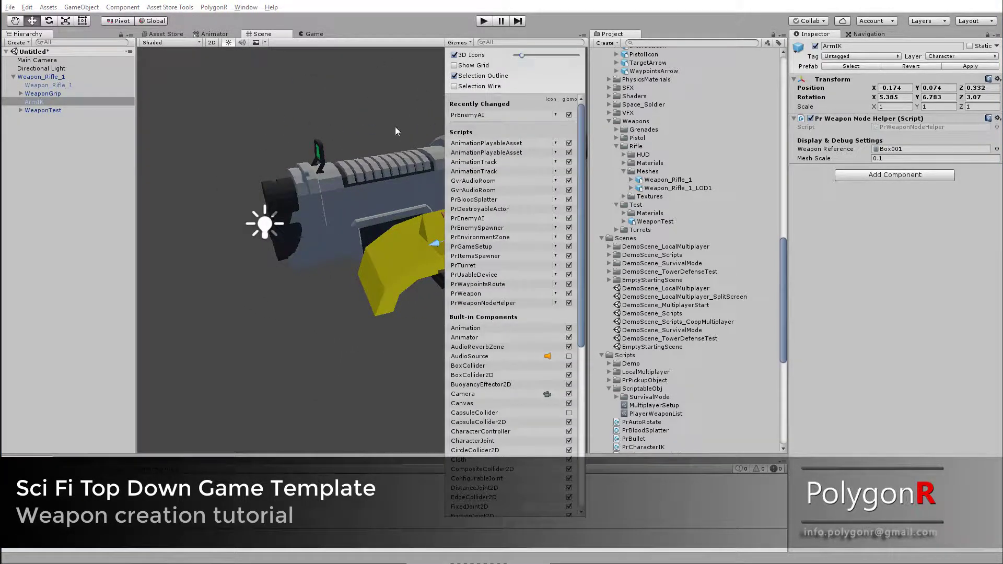
{"action": "left_click", "coordinate": [129, 130]}
{"action": "left_click", "coordinate": [42, 102]}
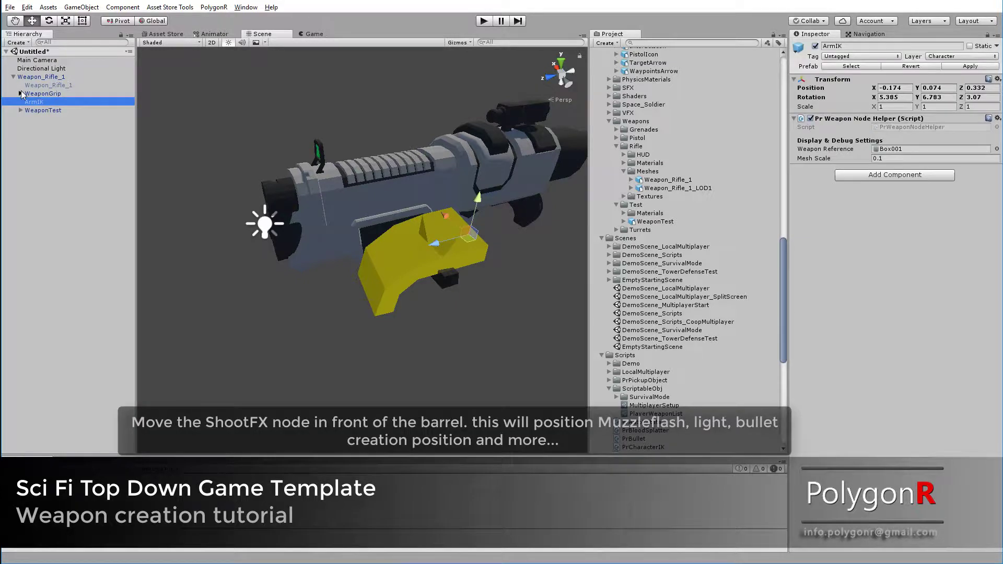
{"action": "left_click", "coordinate": [20, 93]}
- Expand ShootFX and check MuzzleLight and St_Laser sit at the new barrel
{"action": "left_click", "coordinate": [31, 102]}
{"action": "left_click", "coordinate": [28, 101]}
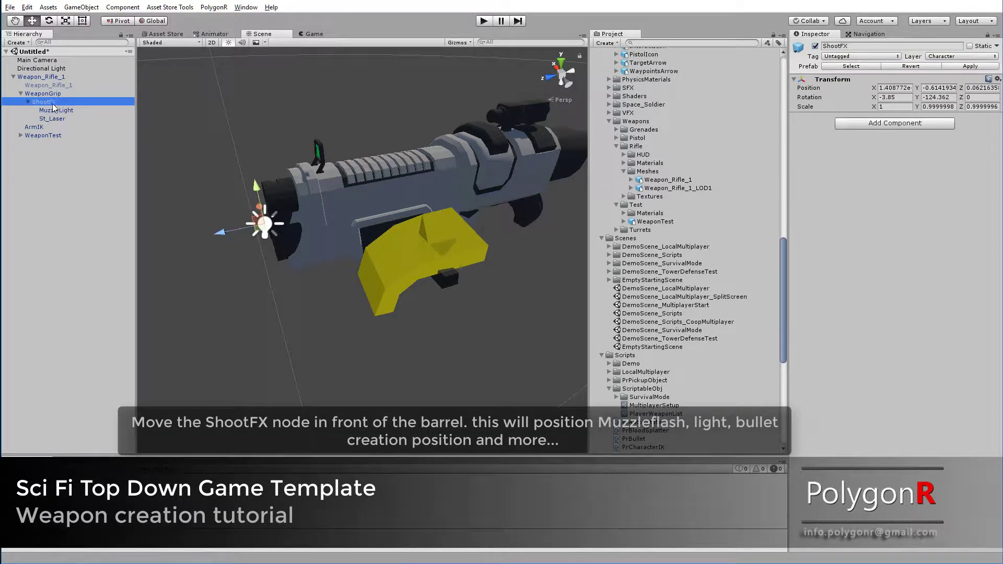
{"action": "mouse_move", "coordinate": [264, 224]}
{"action": "left_mouse_down", "text": "alt"}
{"action": "mouse_move", "coordinate": [282, 198]}
{"action": "mouse_move", "coordinate": [245, 157]}
{"action": "mouse_move", "coordinate": [197, 167]}
{"action": "left_mouse_up", "text": "alt"}
{"action": "left_click", "coordinate": [51, 118]}
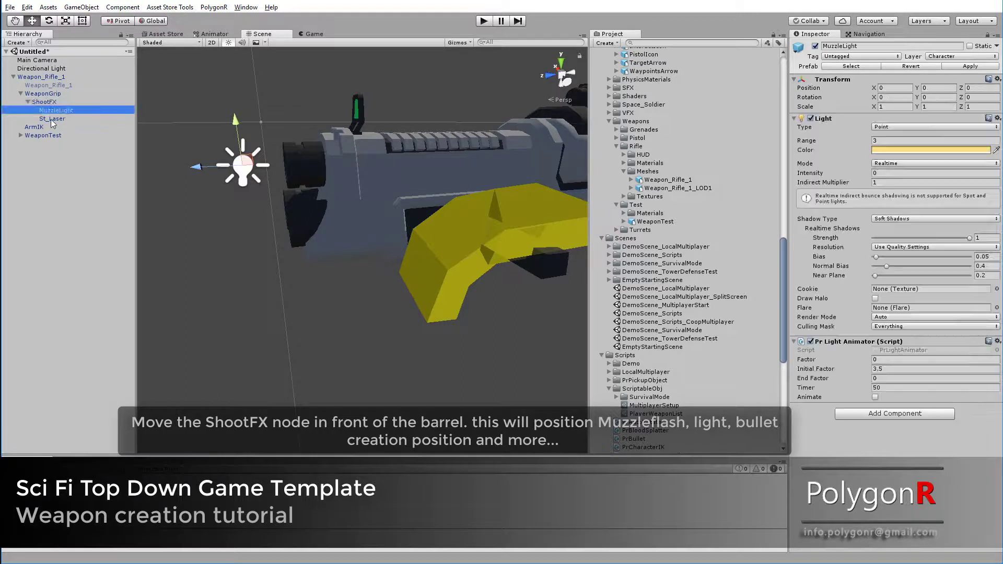
- Frame the WeaponTest model, then select the Weapon_Rifle_1 root for renaming
{"action": "left_click", "coordinate": [23, 135]}
{"action": "key", "text": "f"}
{"action": "left_click_drag", "start_coordinate": [418, 183], "coordinate": [397, 193], "text": "alt"}
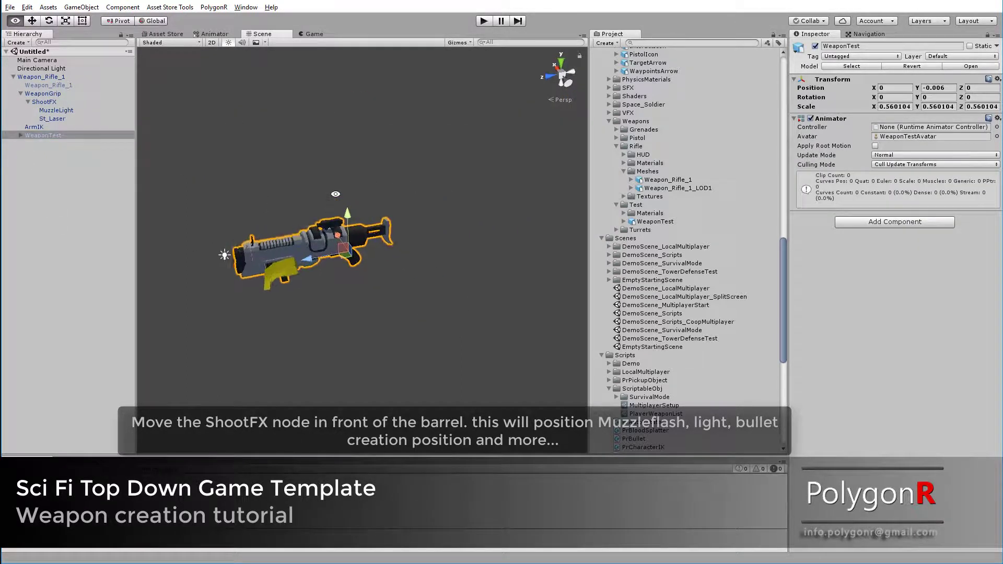
{"action": "scroll", "coordinate": [350, 215], "scroll_direction": "up", "scroll_amount": 4}
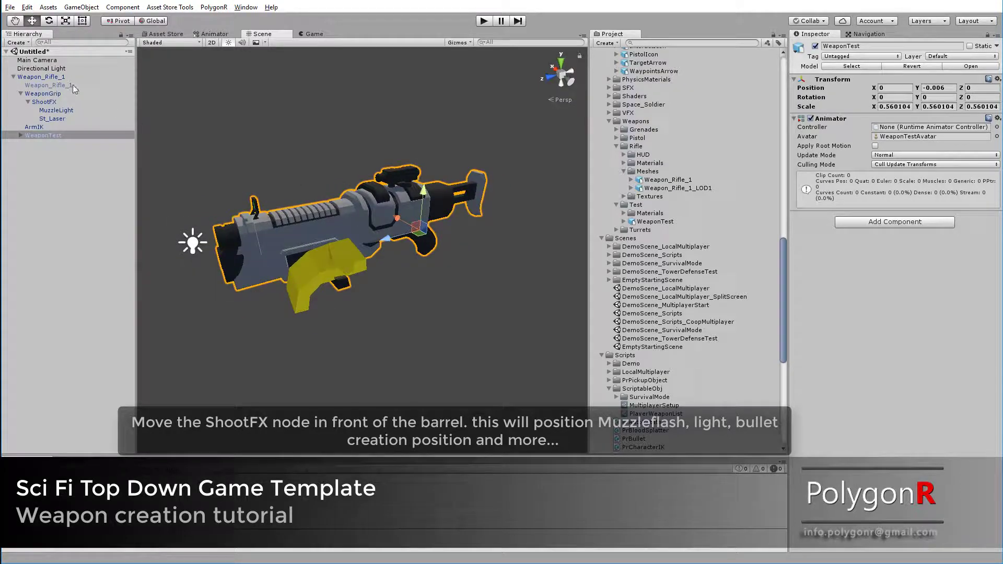
{"action": "left_click", "coordinate": [52, 77]}
{"action": "left_click", "coordinate": [50, 78]}
- Rename the Weapon_Rifle_1 root to Weapon_Test
{"action": "left_click_drag", "start_coordinate": [50, 77], "coordinate": [82, 84]}
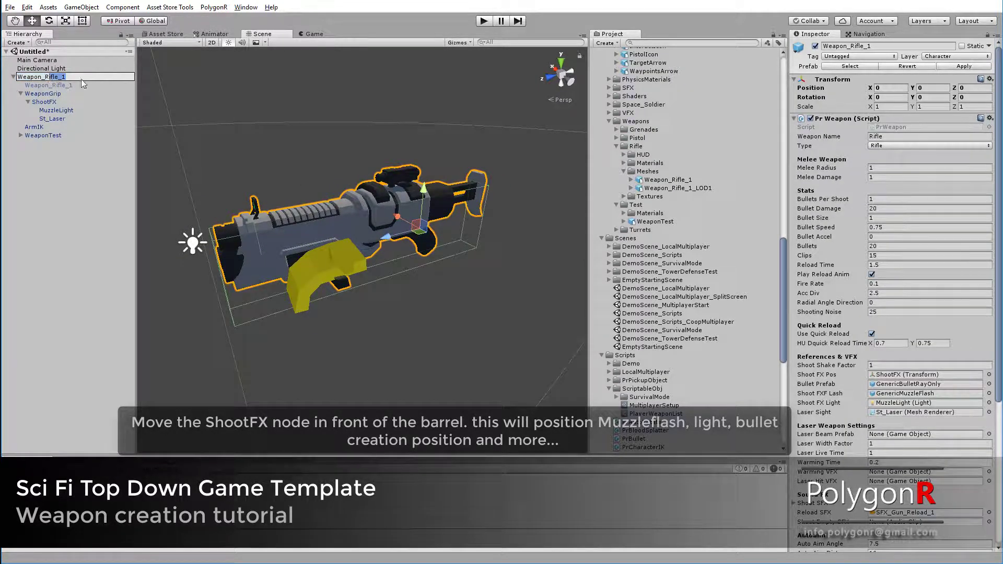
{"action": "key", "text": "BackSpace"}
{"action": "key", "text": "BackSpace"}
{"action": "type", "text": "Test"}
{"action": "key", "text": "Return"}
- Save Weapon_Test as a new prefab in the Weapons folder
{"action": "scroll", "coordinate": [650, 267], "scroll_direction": "up", "scroll_amount": 20}
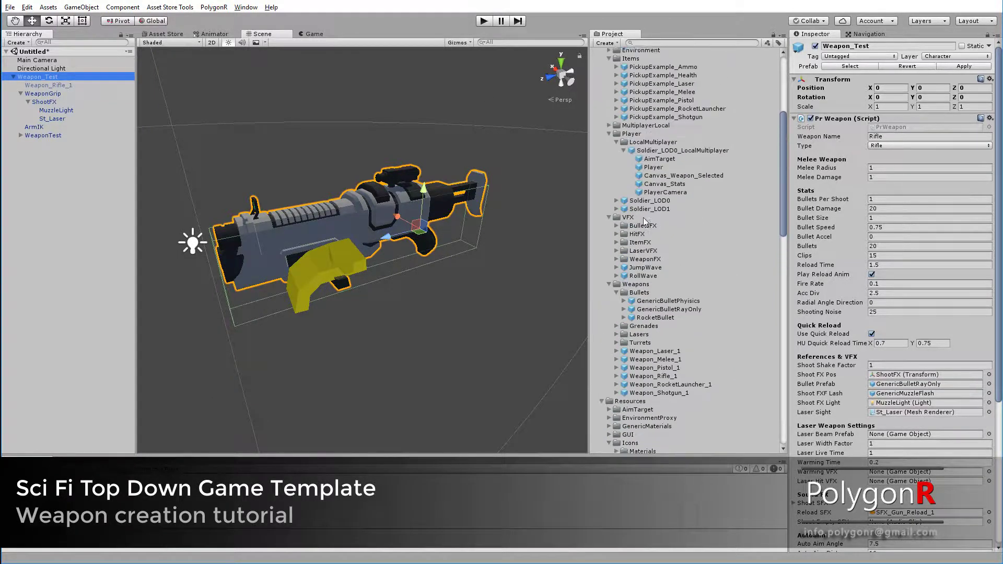
{"action": "left_click", "coordinate": [616, 267]}
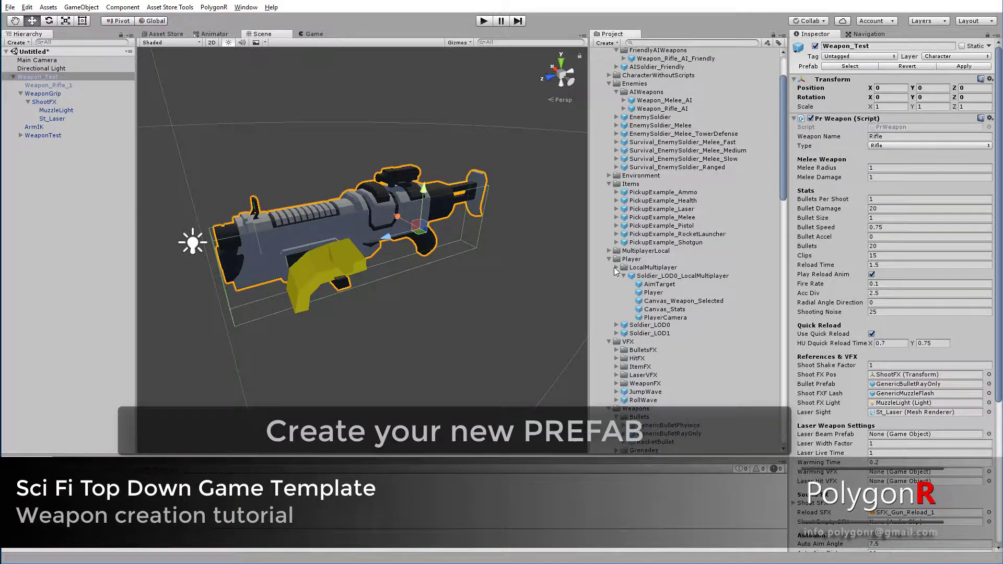
{"action": "scroll", "coordinate": [641, 277], "scroll_direction": "down", "scroll_amount": 1}
{"action": "scroll", "coordinate": [641, 277], "scroll_direction": "down", "scroll_amount": 2}
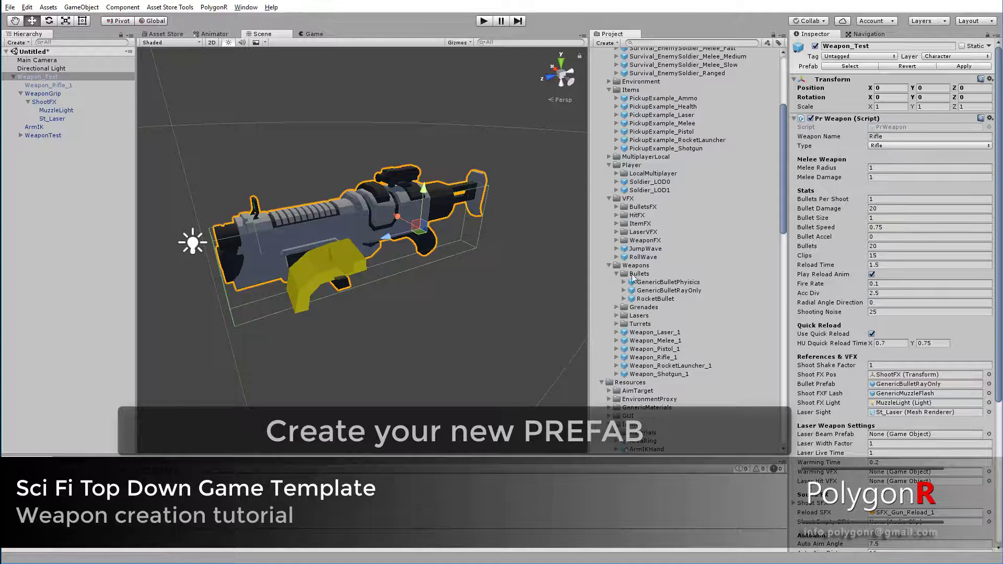
{"action": "left_click", "coordinate": [635, 268]}
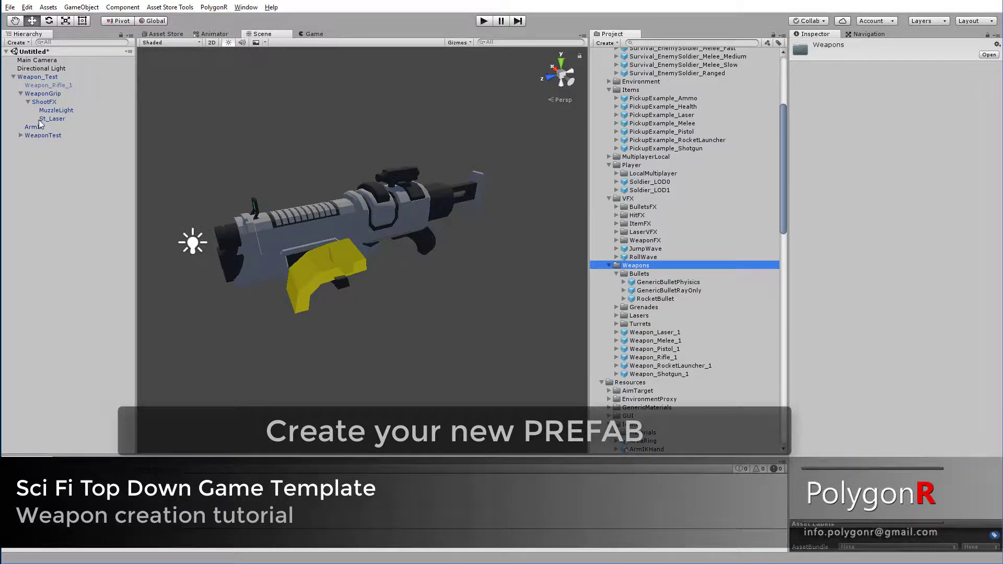
{"action": "left_click_drag", "start_coordinate": [31, 78], "coordinate": [654, 268]}
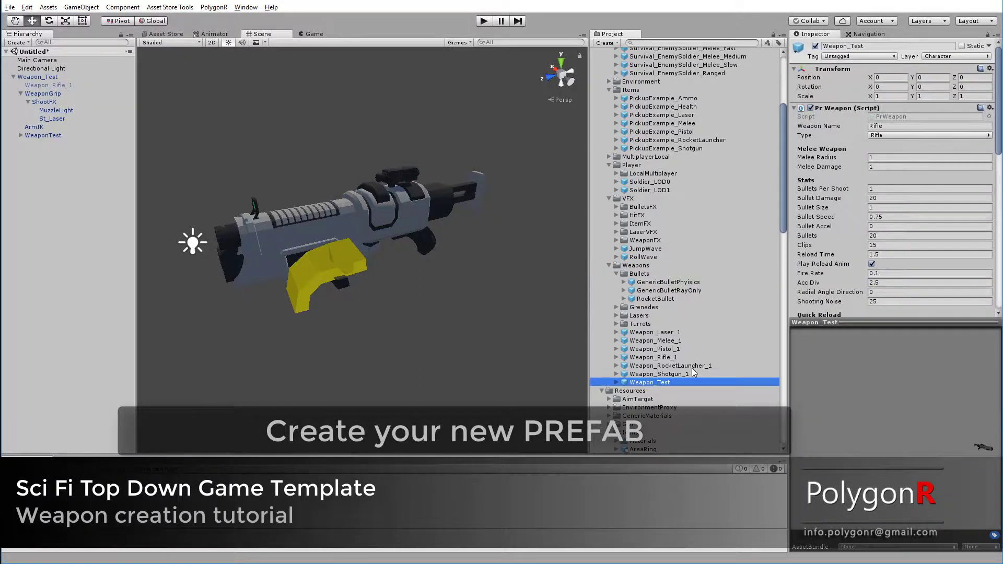
- Delete Weapon_Test from the scene and start a new scene without saving
{"action": "left_click", "coordinate": [44, 78]}
{"action": "key", "text": "Delete"}
{"action": "left_click", "coordinate": [10, 8]}
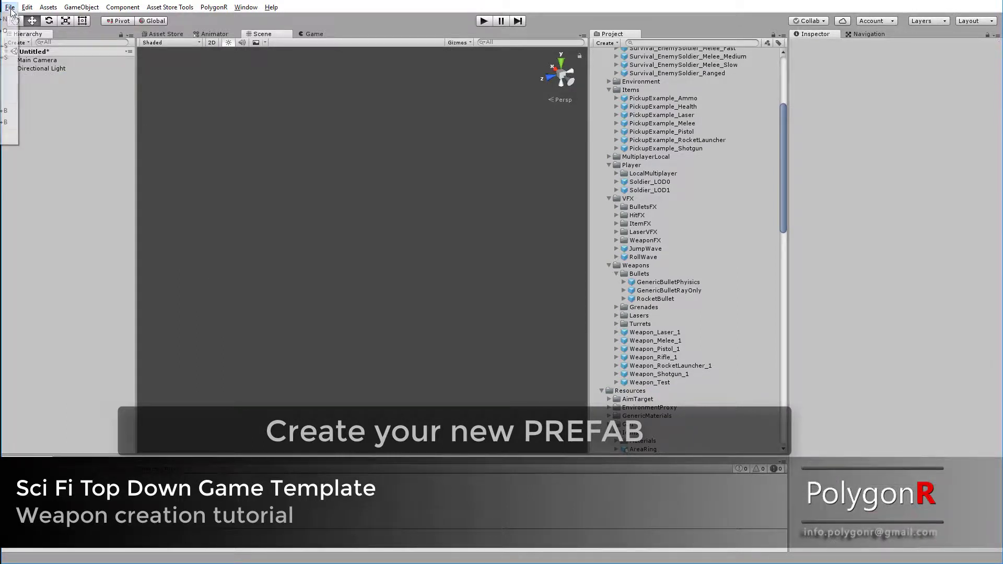
{"action": "left_click", "coordinate": [12, 20]}
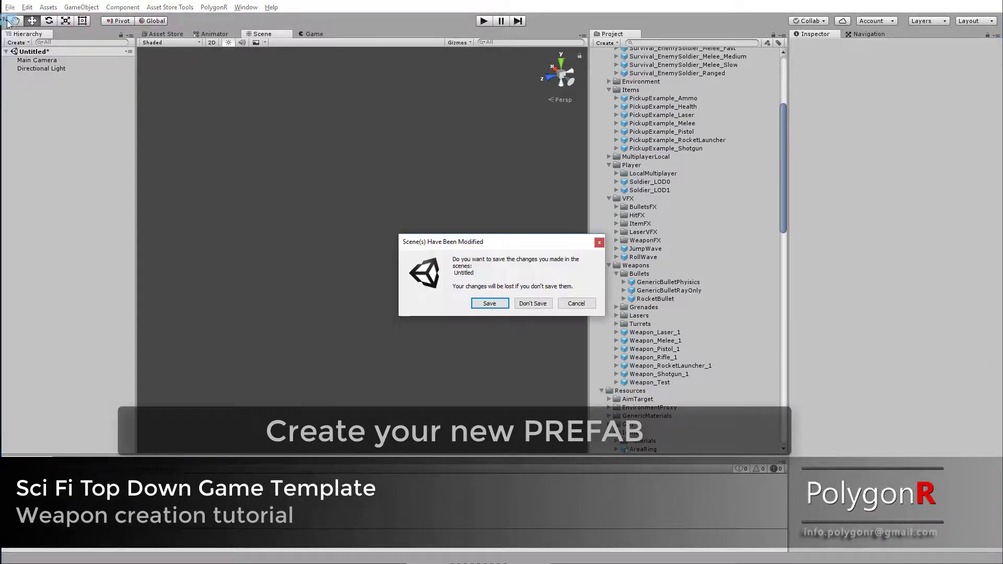
{"action": "left_click", "coordinate": [533, 306]}
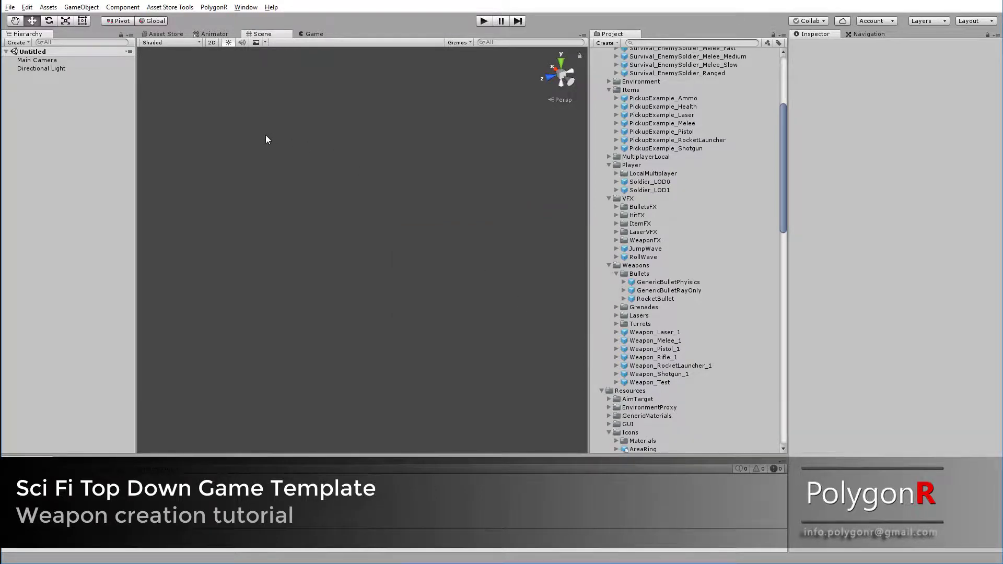
- Open EmptyStartingScene and expand SinglePlayerLocalGame
{"action": "scroll", "coordinate": [721, 274], "scroll_direction": "down", "scroll_amount": 5}
{"action": "scroll", "coordinate": [730, 230], "scroll_direction": "down", "scroll_amount": 5}
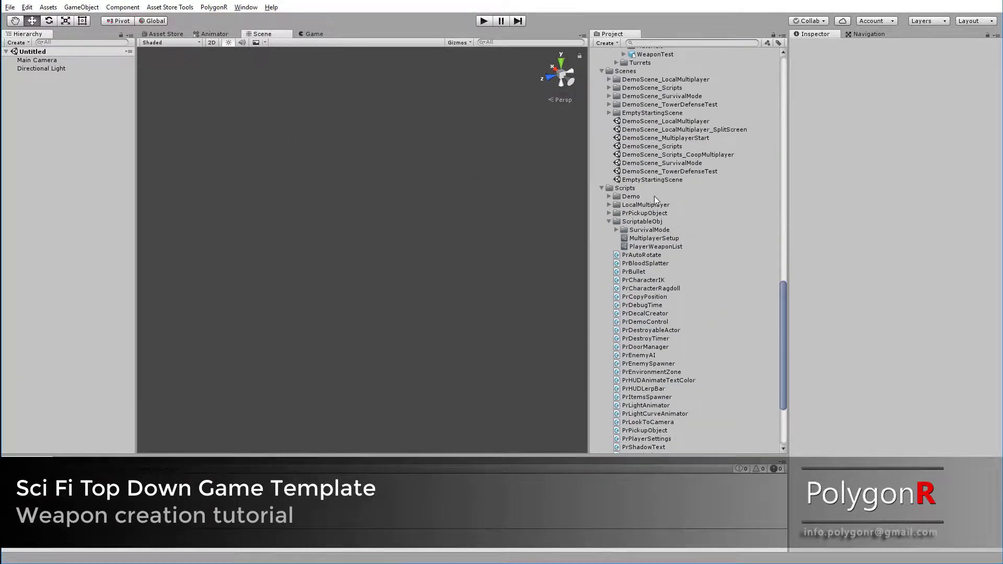
{"action": "double_click", "coordinate": [669, 181]}
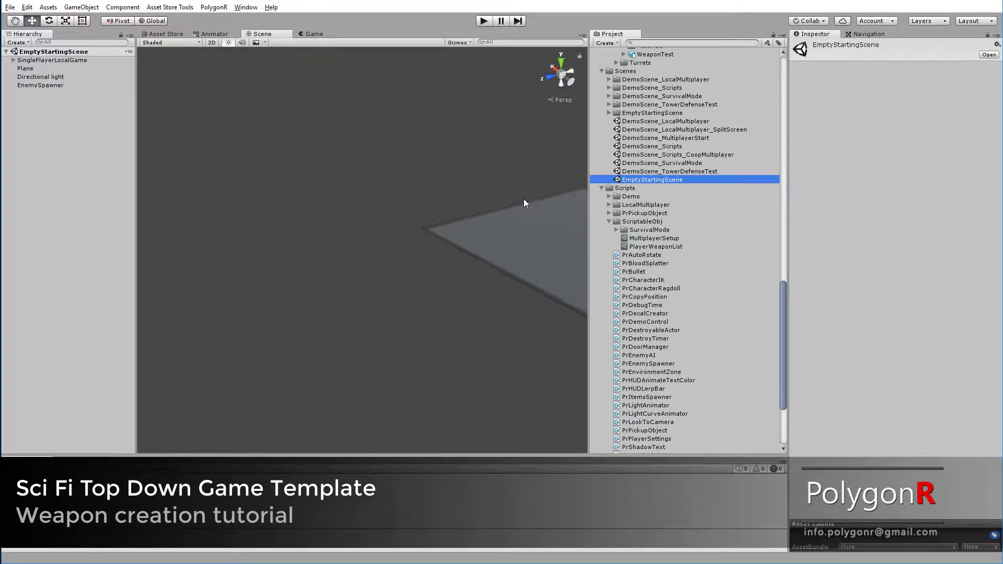
{"action": "left_click", "coordinate": [13, 60]}
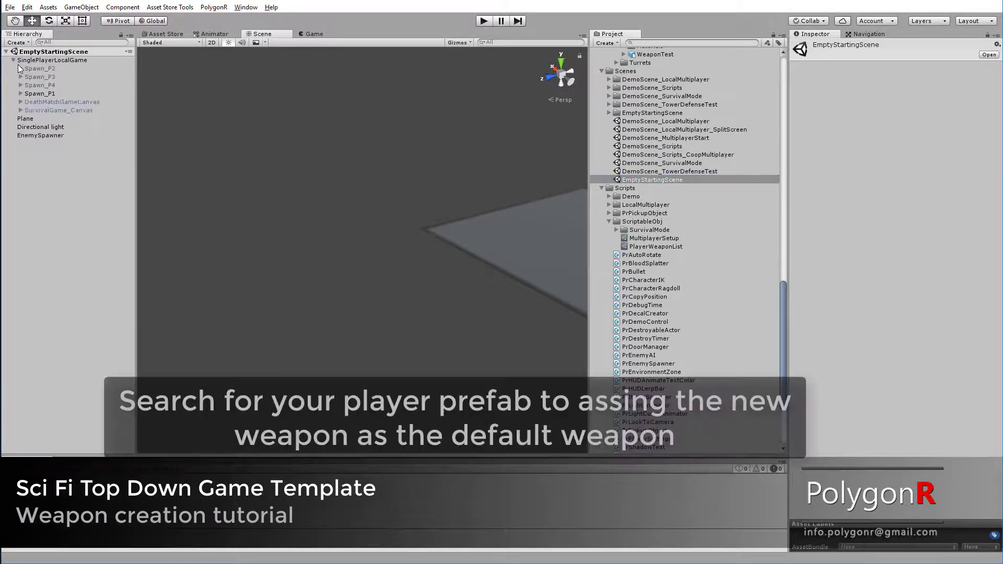
- Locate the Soldier_LOD0_LocalMultiplayer player prefab and select its Player object
{"action": "left_click", "coordinate": [51, 61]}
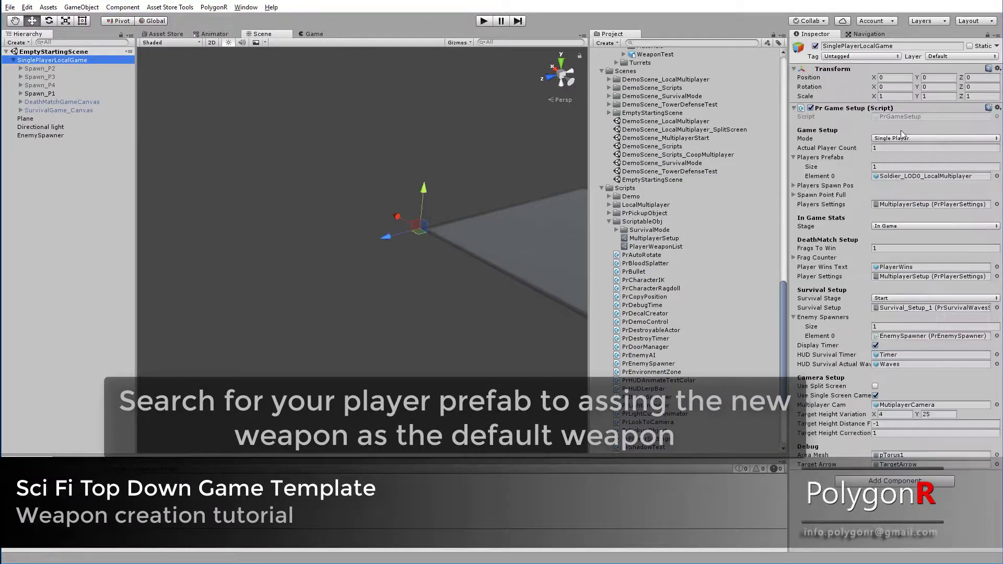
{"action": "left_click", "coordinate": [922, 176]}
{"action": "left_click", "coordinate": [681, 53]}
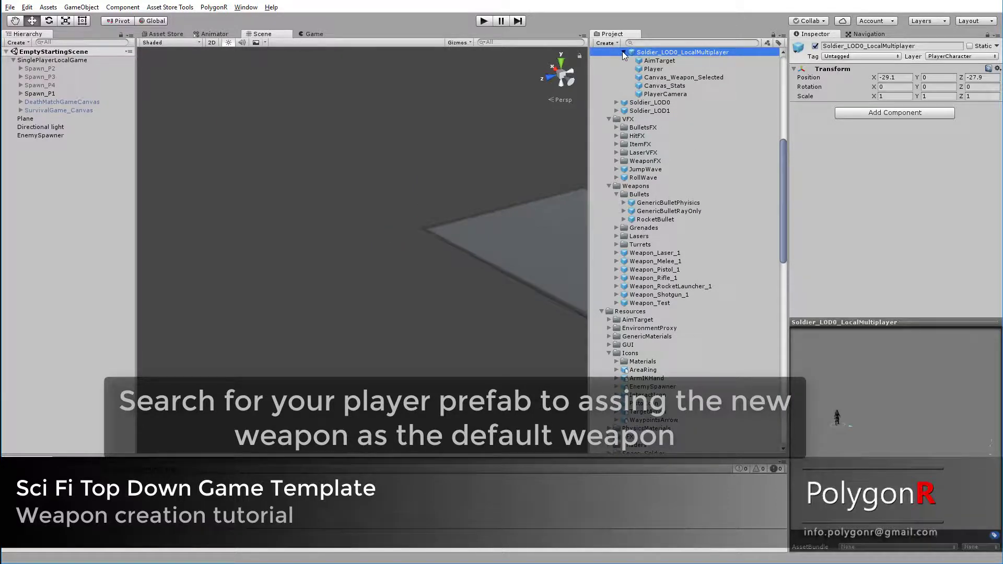
{"action": "left_click", "coordinate": [624, 53]}
{"action": "scroll", "coordinate": [652, 97], "scroll_direction": "up", "scroll_amount": 3}
{"action": "left_click", "coordinate": [631, 129]}
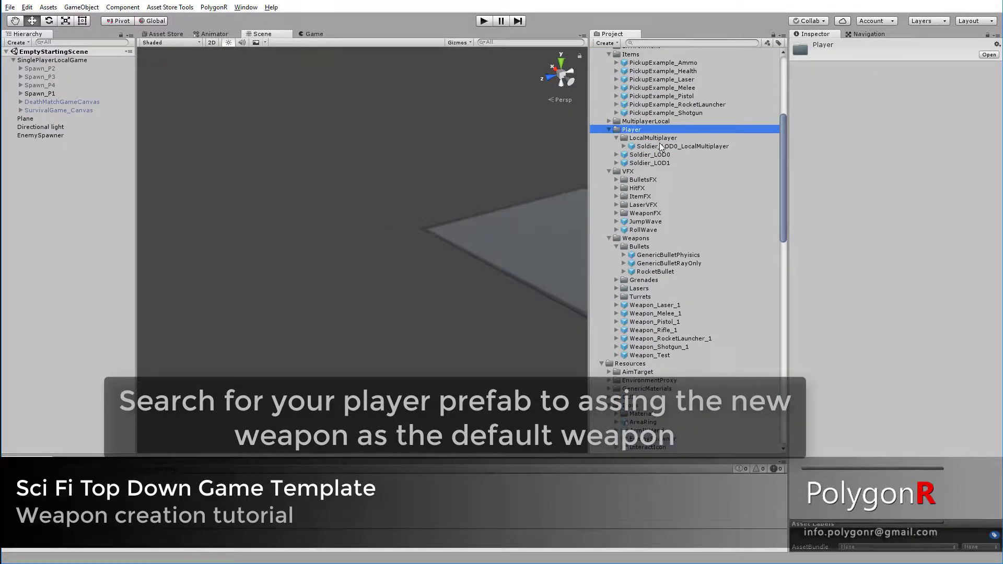
{"action": "left_click", "coordinate": [669, 146]}
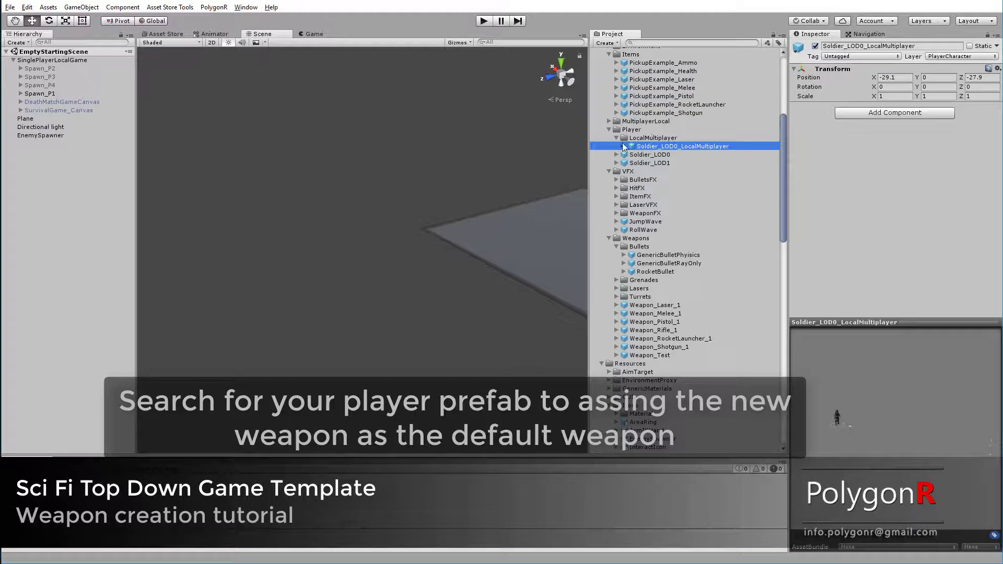
{"action": "left_click", "coordinate": [624, 147]}
{"action": "left_click", "coordinate": [654, 163]}
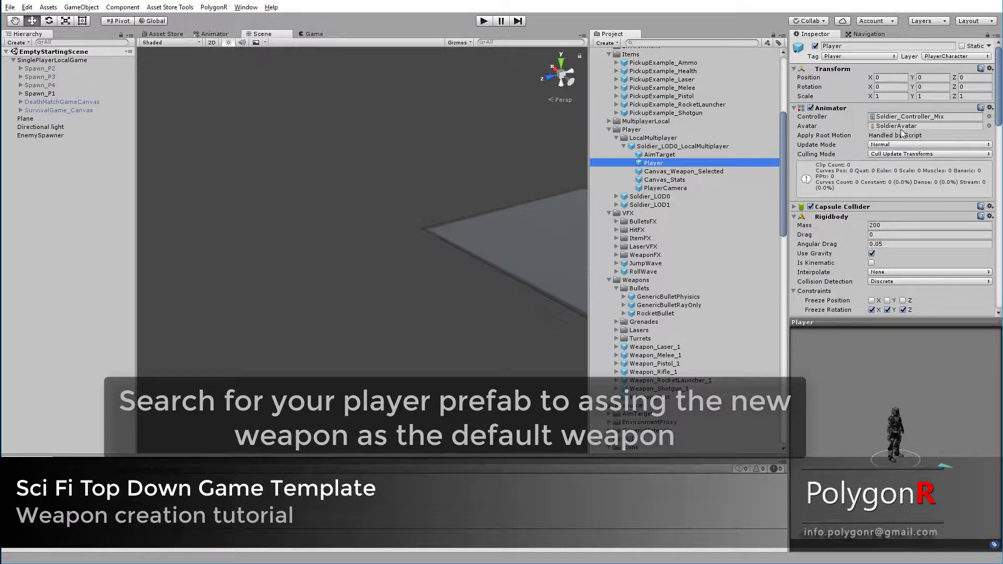
- Assign Weapon_Test to Initial Weapons Element 1, replacing Weapon_Rifle_1
{"action": "scroll", "coordinate": [902, 134], "scroll_direction": "down", "scroll_amount": 5}
{"action": "scroll", "coordinate": [883, 157], "scroll_direction": "down", "scroll_amount": 5}
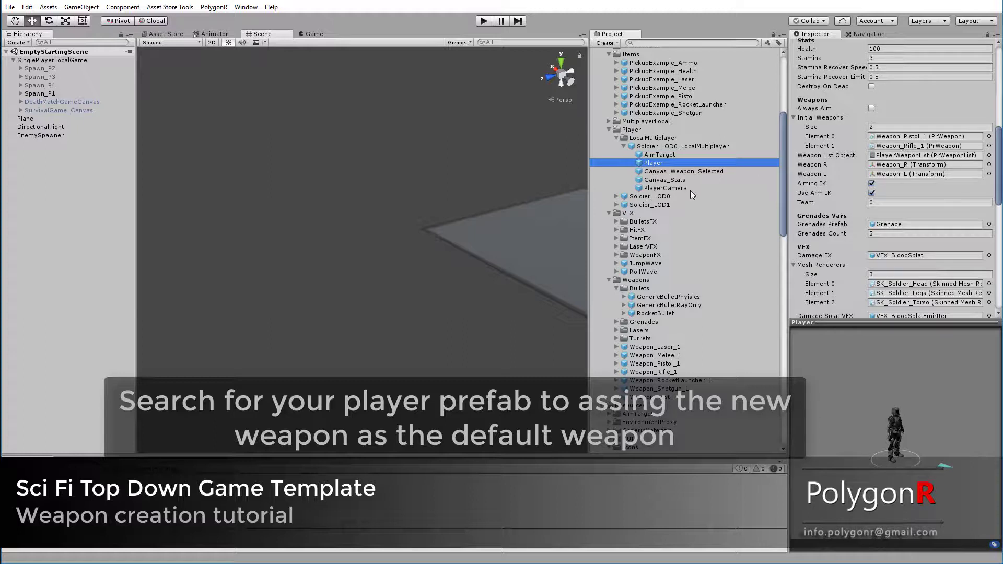
{"action": "scroll", "coordinate": [660, 264], "scroll_direction": "down", "scroll_amount": 3}
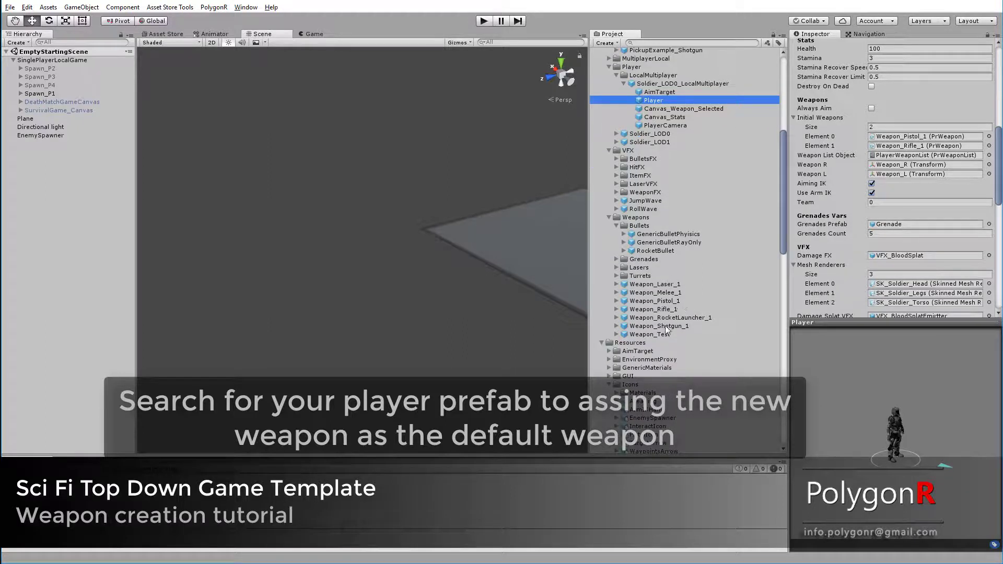
{"action": "left_click_drag", "start_coordinate": [642, 337], "coordinate": [891, 149]}
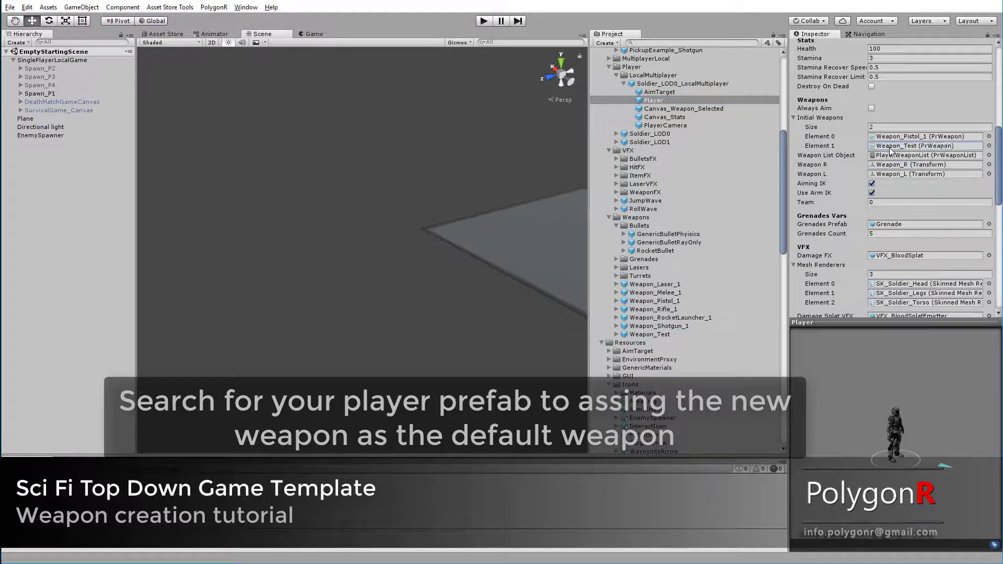
- Add Weapon_Test to PlayerWeaponList as Element 6, making seven weapons
{"action": "left_click", "coordinate": [903, 158]}
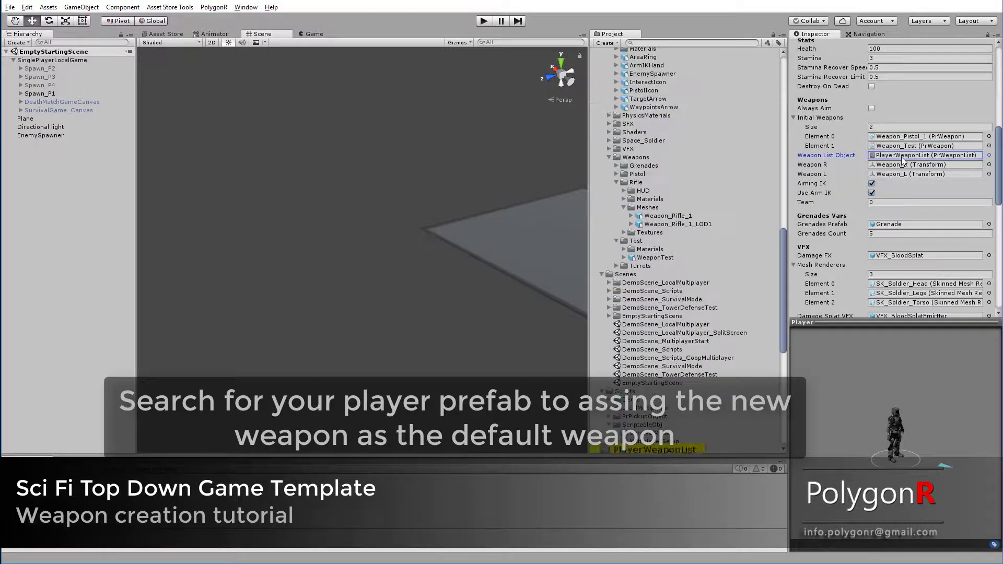
{"action": "scroll", "coordinate": [679, 389], "scroll_direction": "down", "scroll_amount": 2}
{"action": "left_click", "coordinate": [666, 419]}
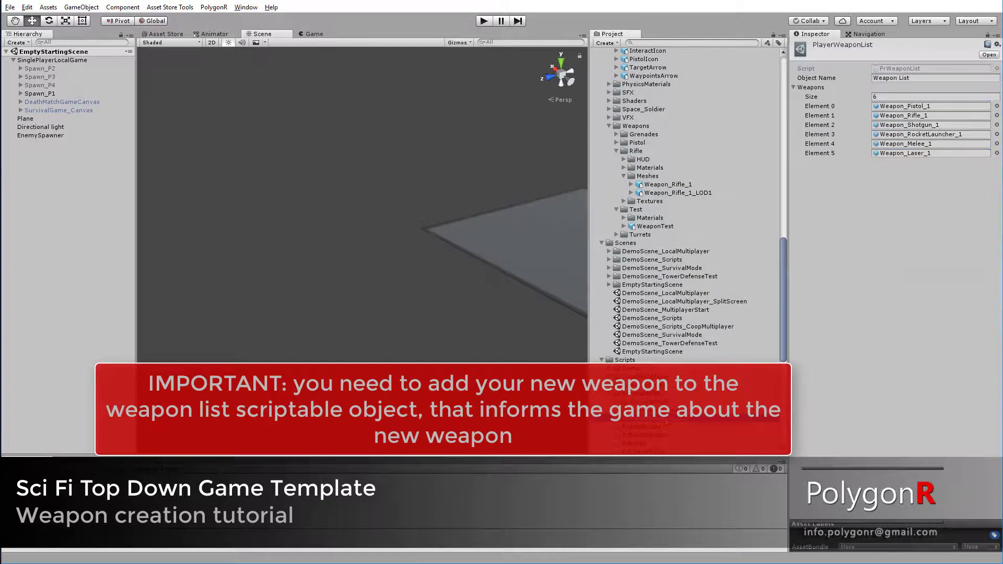
{"action": "scroll", "coordinate": [737, 228], "scroll_direction": "up", "scroll_amount": 3}
{"action": "scroll", "coordinate": [697, 229], "scroll_direction": "up", "scroll_amount": 3}
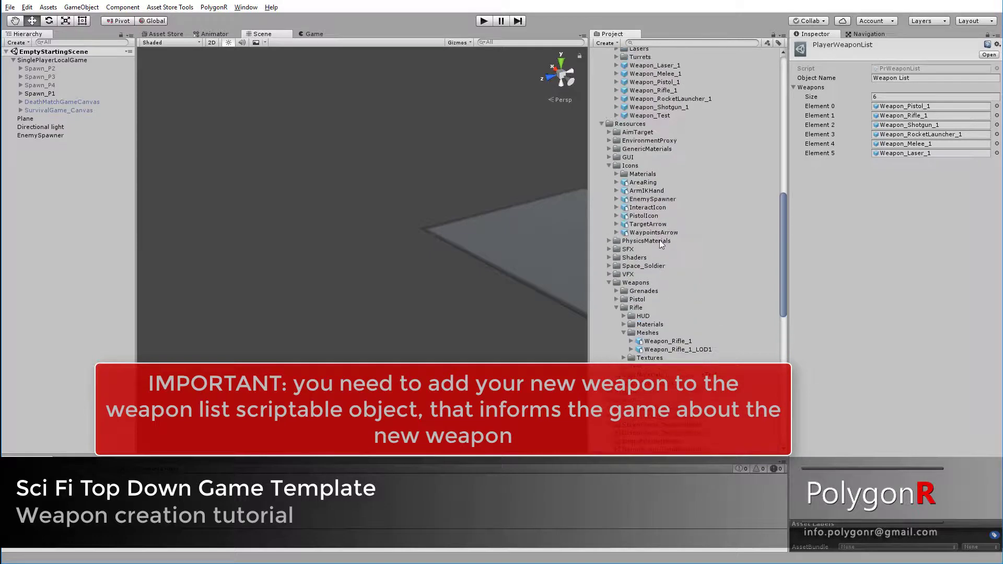
{"action": "scroll", "coordinate": [663, 249], "scroll_direction": "up", "scroll_amount": 3}
{"action": "left_click_drag", "start_coordinate": [659, 271], "coordinate": [813, 91]}
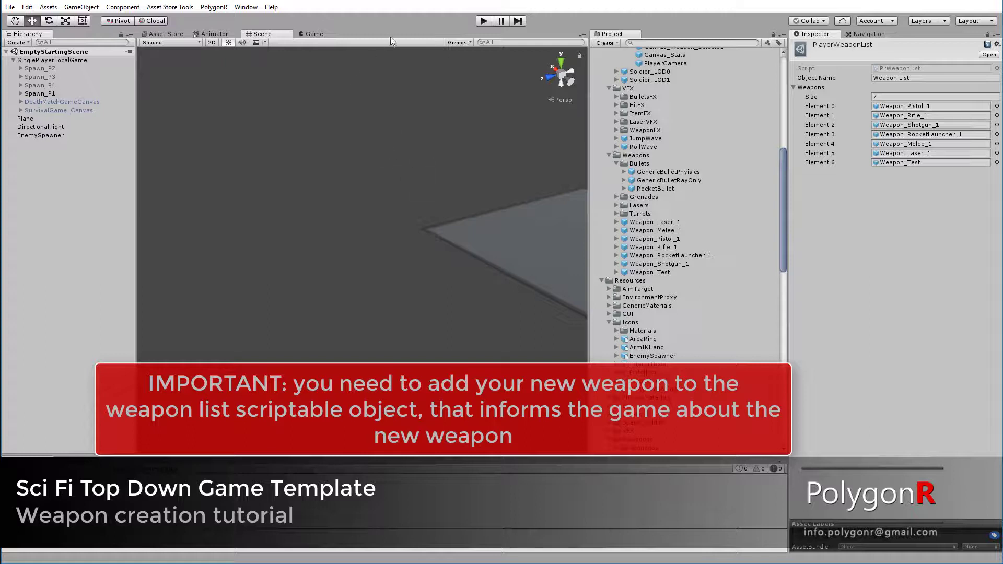
- Start Play, fire Weapon_Test once in the Game view, then pause the game
{"action": "left_click", "coordinate": [484, 21]}
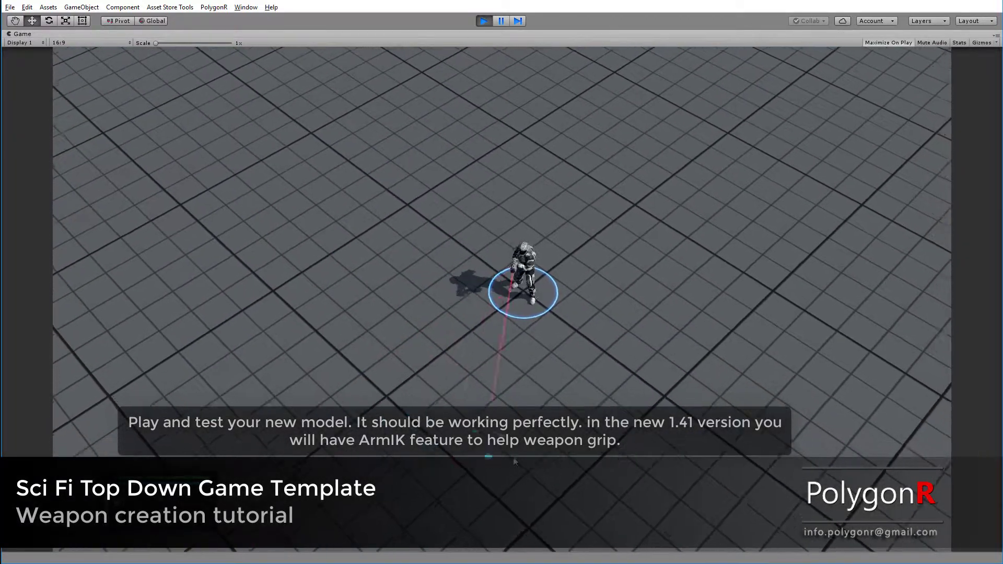
{"action": "left_click", "coordinate": [327, 396]}
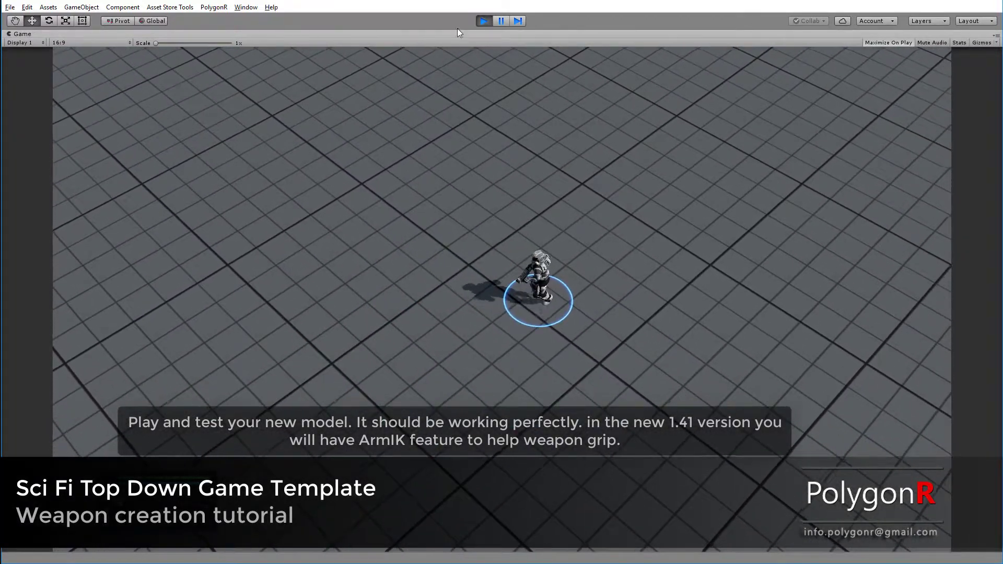
{"action": "left_click", "coordinate": [501, 21]}
{"action": "left_click", "coordinate": [310, 34]}
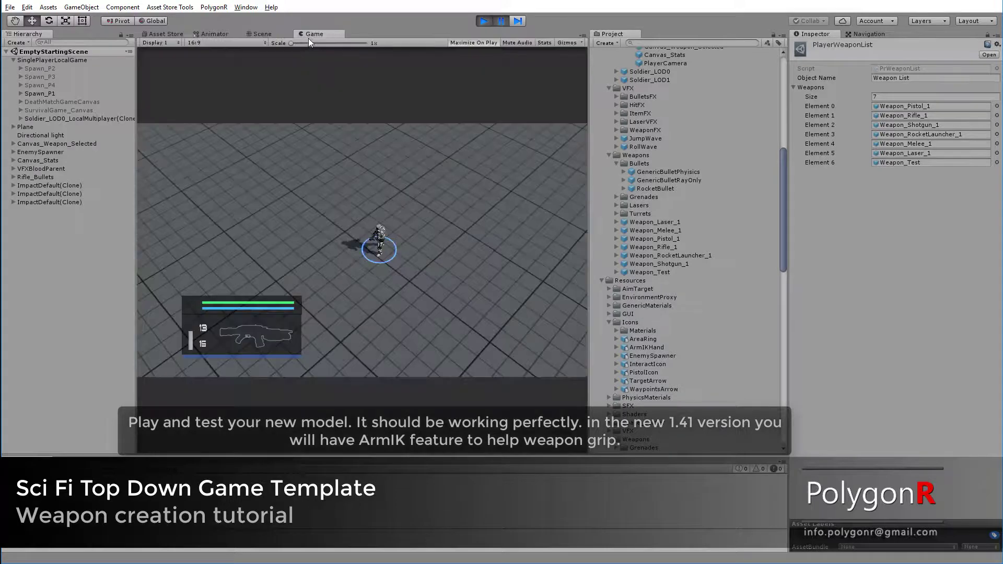
- In the Scene view, focus on the spawned Player and orbit close to inspect the weapon grip
{"action": "left_click", "coordinate": [261, 33]}
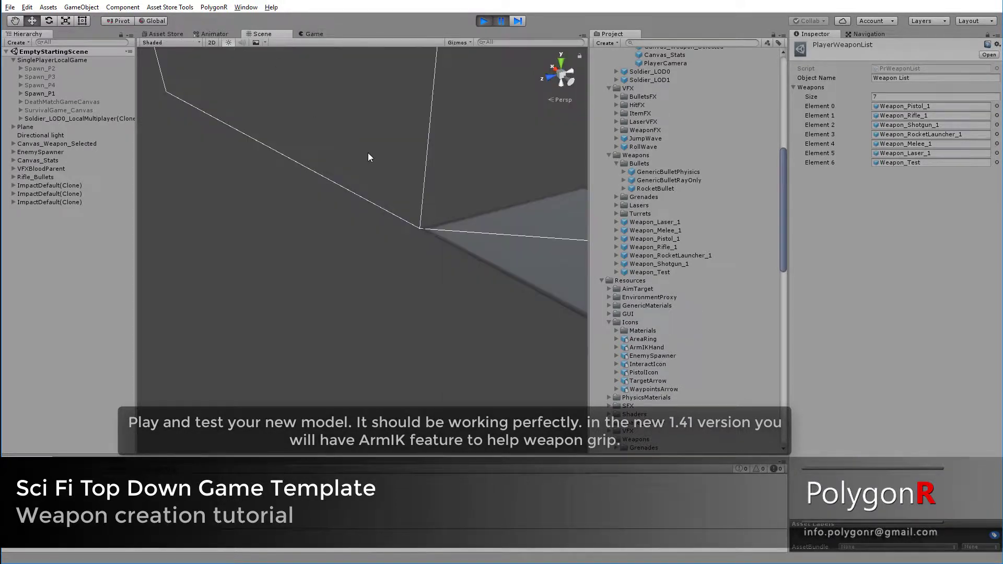
{"action": "left_click", "coordinate": [21, 118]}
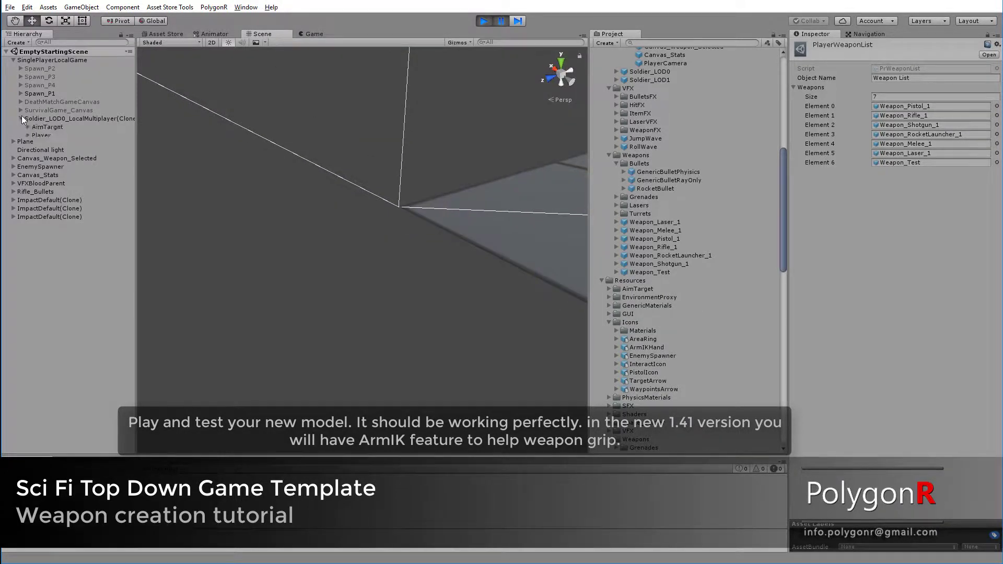
{"action": "left_click", "coordinate": [41, 135]}
{"action": "key", "text": "f"}
{"action": "right_click_drag", "start_coordinate": [390, 181], "coordinate": [372, 275]}
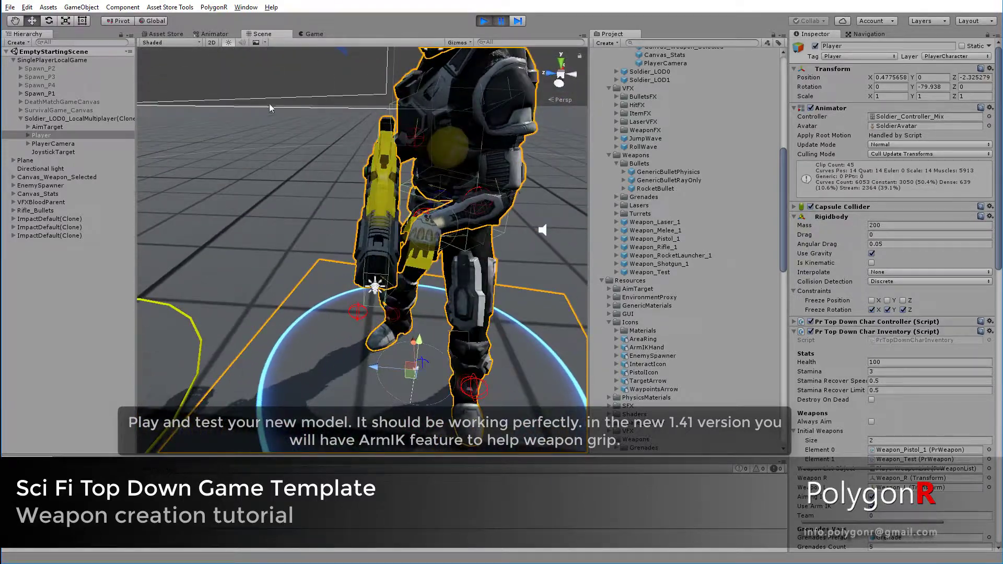
{"action": "mouse_move", "coordinate": [392, 260]}
{"action": "left_mouse_down", "text": "alt"}
{"action": "mouse_move", "coordinate": [278, 155]}
{"action": "mouse_move", "coordinate": [287, 155]}
{"action": "left_mouse_up", "text": "alt"}
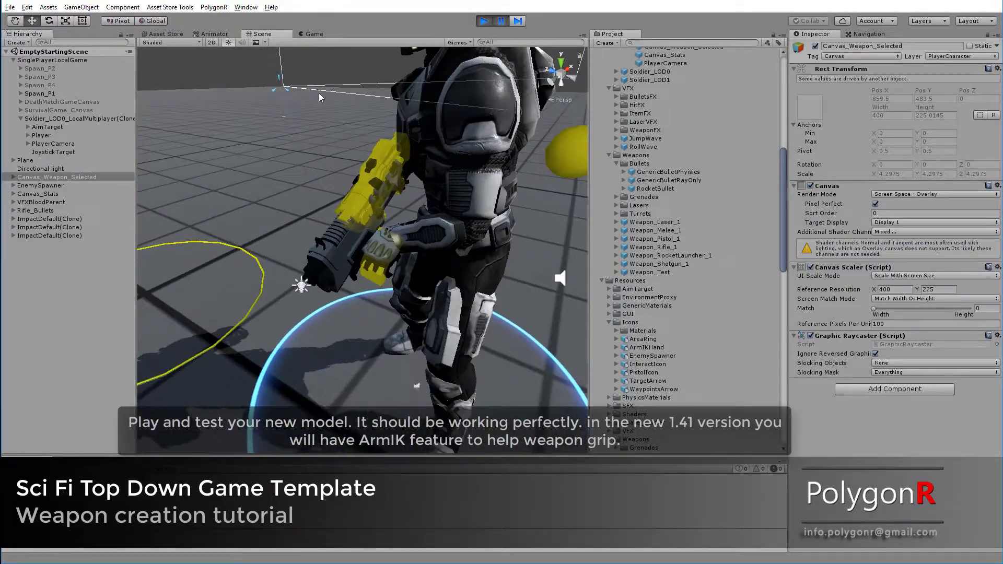
- Toggle the PrWeapon gizmos off and back on, then orbit to a top-down angle
{"action": "left_click", "coordinate": [465, 43]}
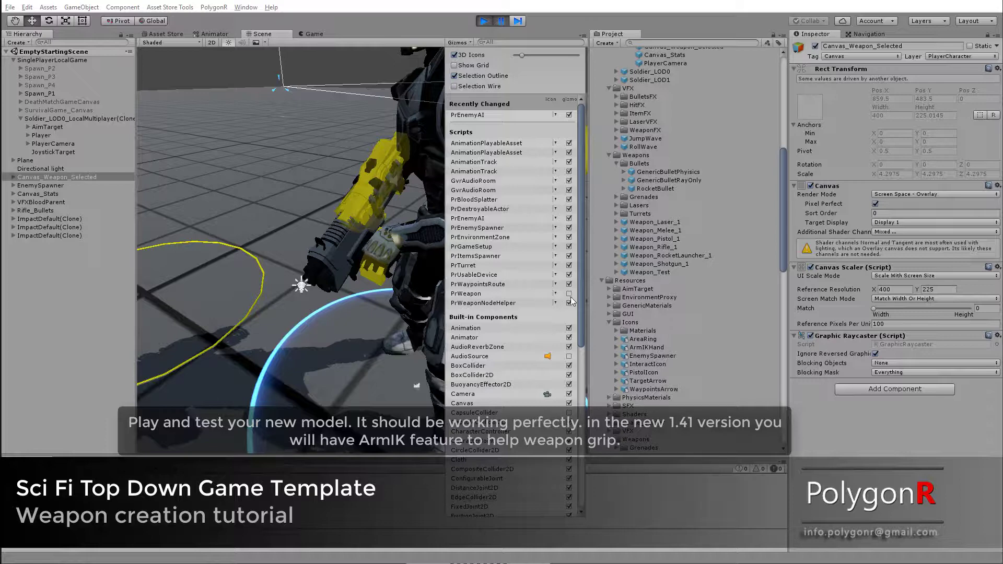
{"action": "left_click", "coordinate": [525, 54]}
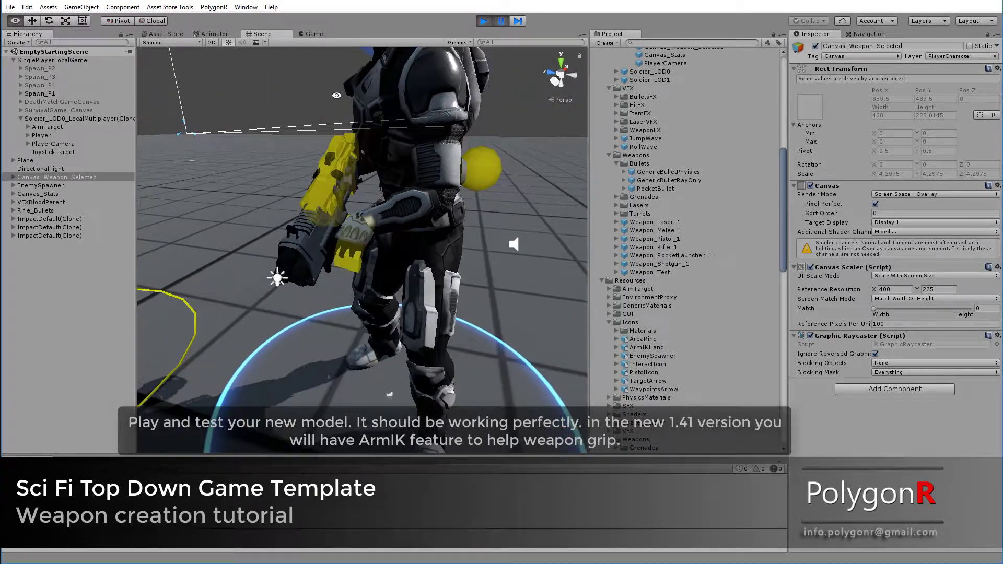
{"action": "left_click", "coordinate": [460, 42]}
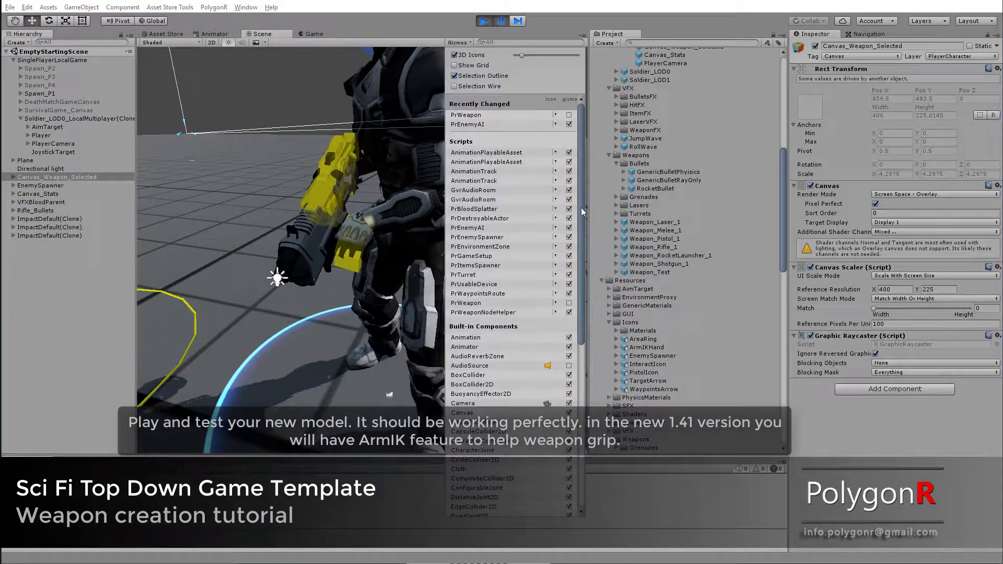
{"action": "left_click", "coordinate": [569, 303]}
{"action": "mouse_move", "coordinate": [366, 261]}
{"action": "left_mouse_down", "text": "alt"}
{"action": "mouse_move", "coordinate": [283, 279]}
{"action": "mouse_move", "coordinate": [293, 219]}
{"action": "left_mouse_up", "text": "alt"}
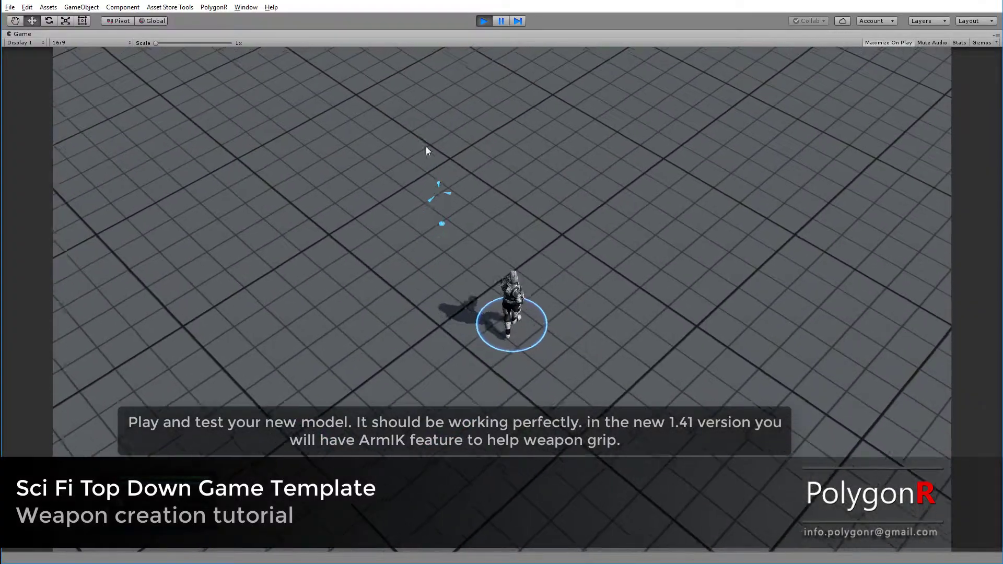
- Scale the Game view to 2x and fire Weapon_Test at enemies while moving and aiming
{"action": "left_click_drag", "start_coordinate": [155, 43], "coordinate": [187, 43]}
{"action": "left_click", "coordinate": [314, 248]}
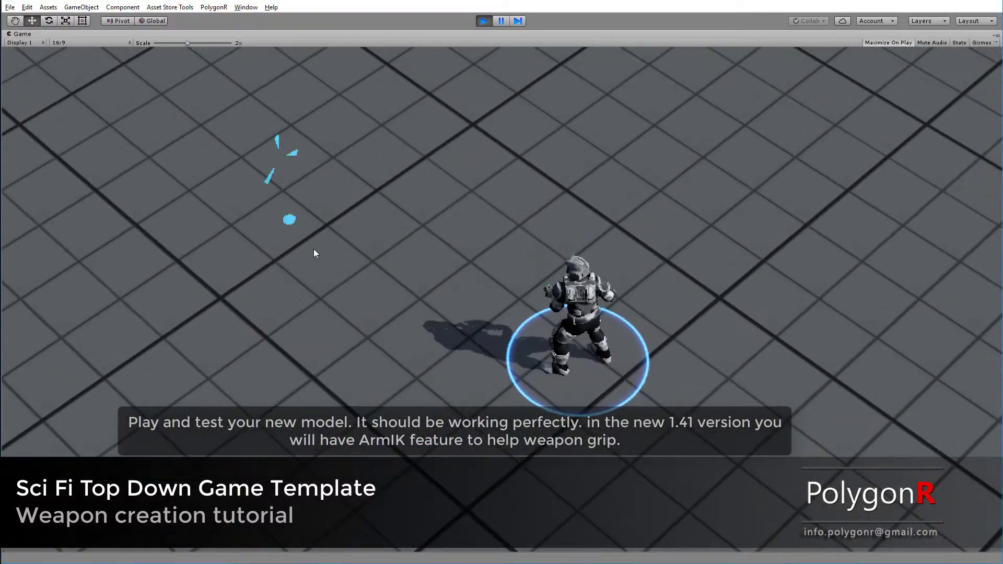
{"action": "mouse_move", "coordinate": [339, 343]}
{"action": "left_mouse_down"}
{"action": "mouse_move", "coordinate": [401, 393]}
{"action": "mouse_move", "coordinate": [375, 444]}
{"action": "mouse_move", "coordinate": [237, 436]}
{"action": "mouse_move", "coordinate": [193, 79]}
{"action": "left_mouse_up"}
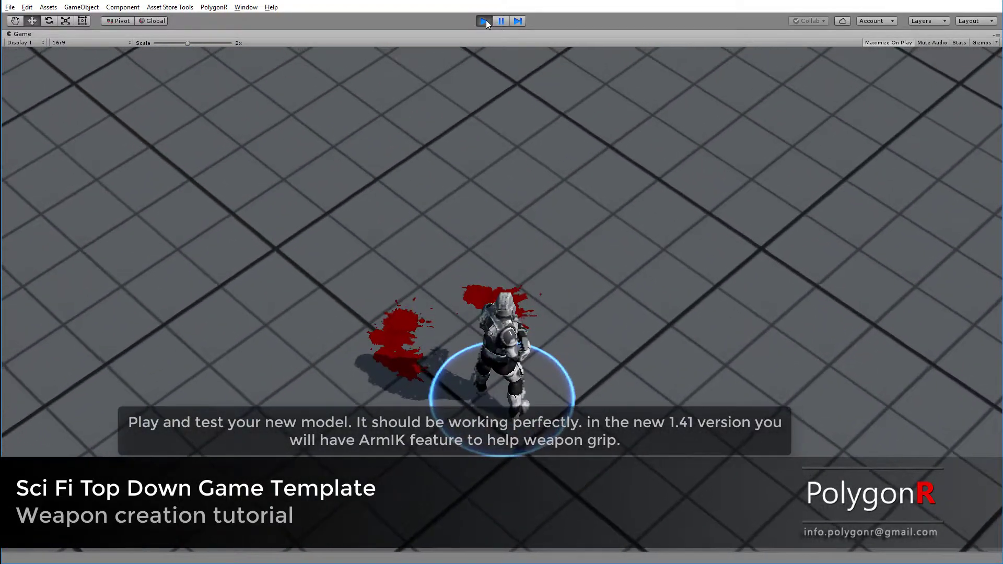
{"action": "mouse_move", "coordinate": [194, 77]}
{"action": "left_mouse_down"}
{"action": "mouse_move", "coordinate": [267, 242]}
{"action": "mouse_move", "coordinate": [268, 338]}
{"action": "mouse_move", "coordinate": [255, 353]}
{"action": "mouse_move", "coordinate": [280, 107]}
{"action": "left_mouse_up"}
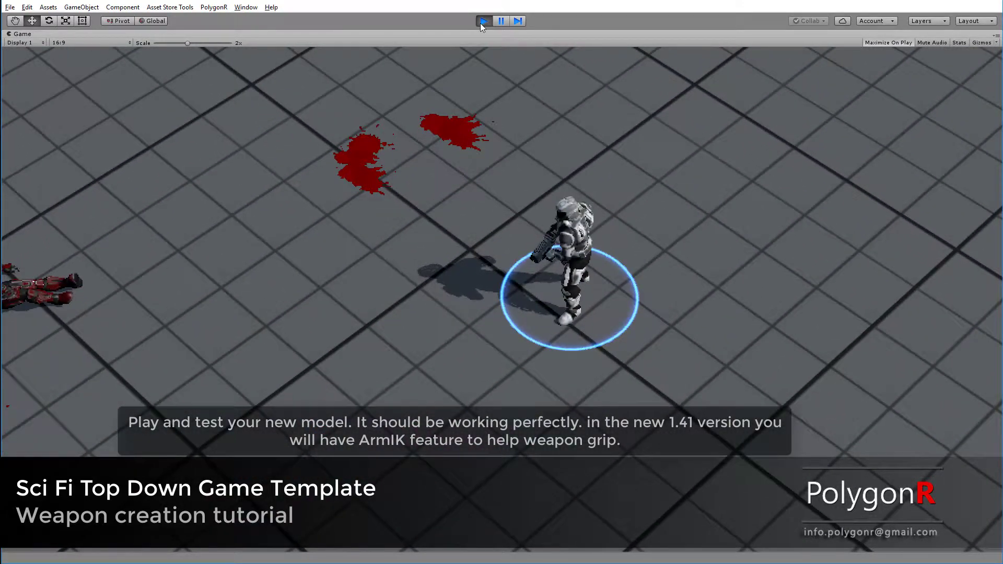
{"action": "mouse_move", "coordinate": [473, 175]}
{"action": "left_mouse_down"}
{"action": "mouse_move", "coordinate": [453, 189]}
{"action": "mouse_move", "coordinate": [349, 355]}
{"action": "left_mouse_up"}
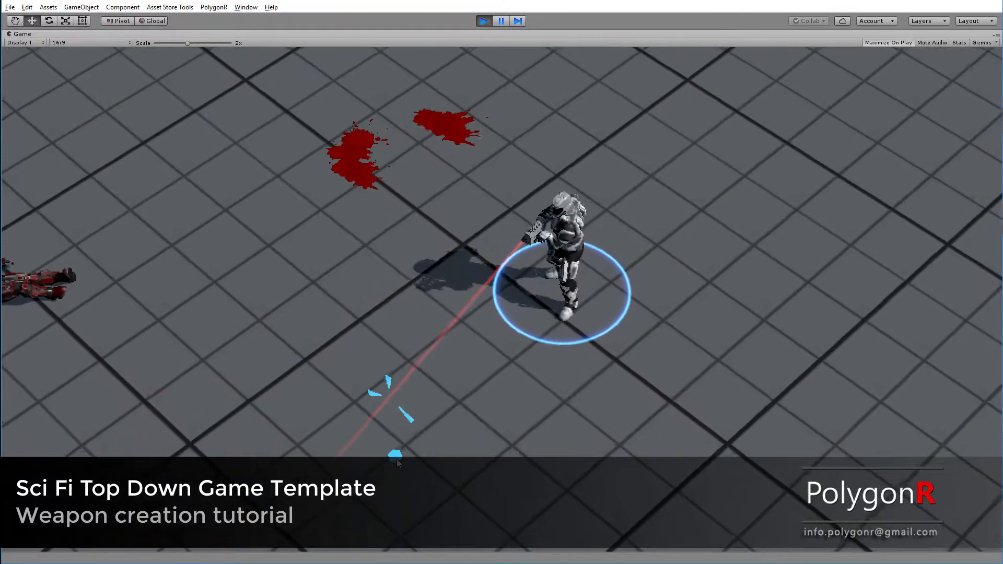
{"action": "left_click_drag", "start_coordinate": [349, 355], "coordinate": [481, 22]}
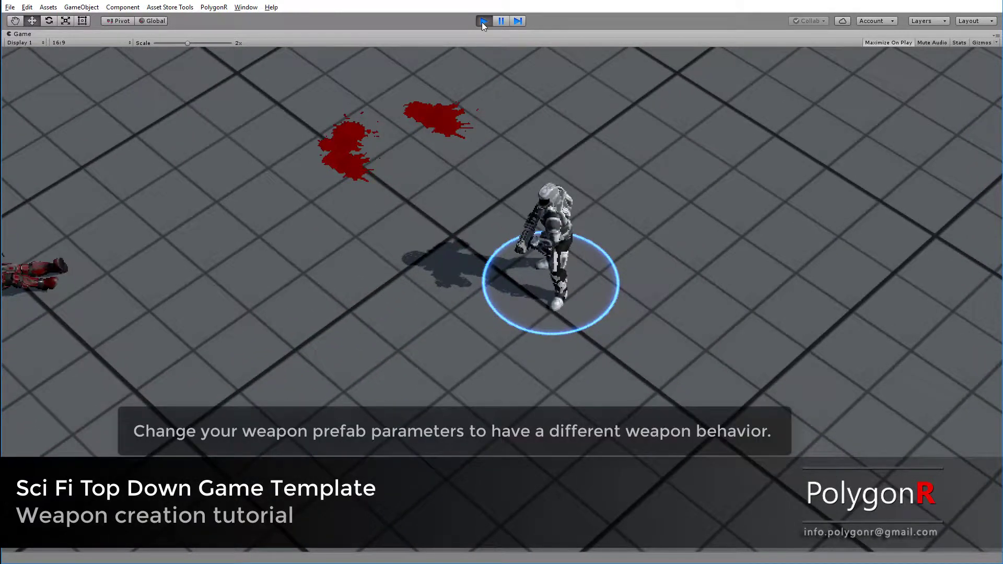
- Stop Play and give Weapon_Test bullet damage 50, bullet size 1.1 and bullet speed 0.8
{"action": "left_click", "coordinate": [485, 22]}
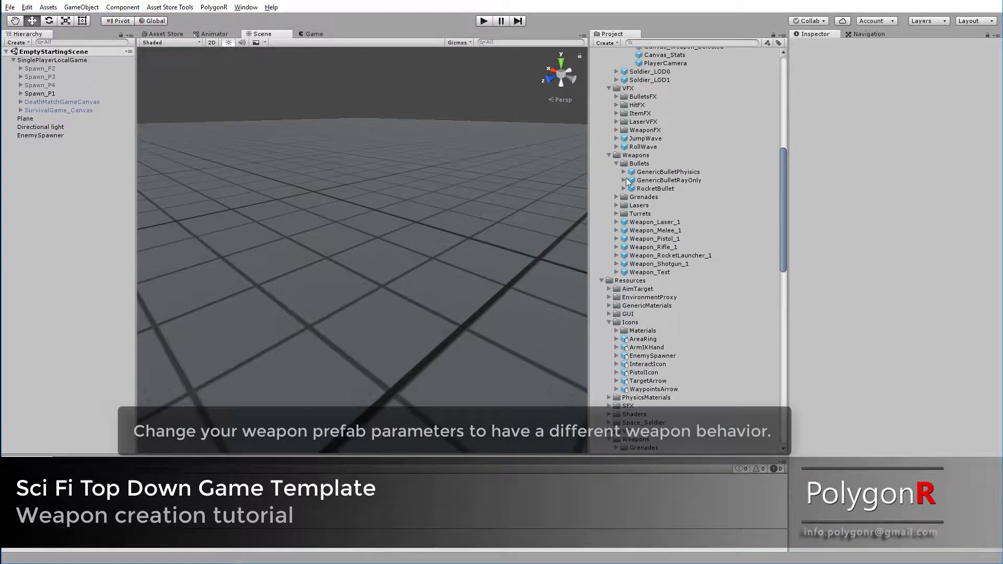
{"action": "left_click", "coordinate": [663, 273]}
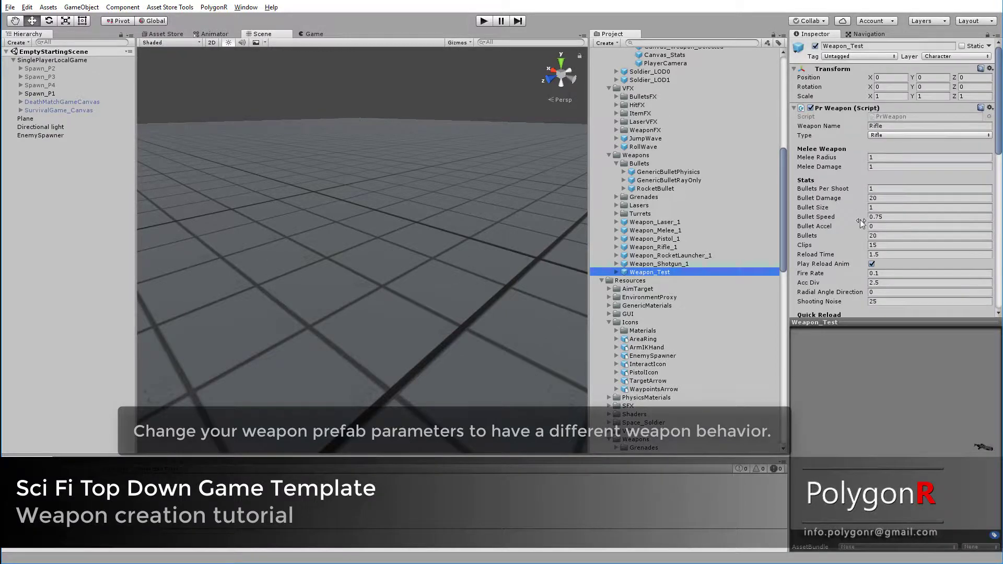
{"action": "scroll", "coordinate": [906, 186], "scroll_direction": "down", "scroll_amount": 2}
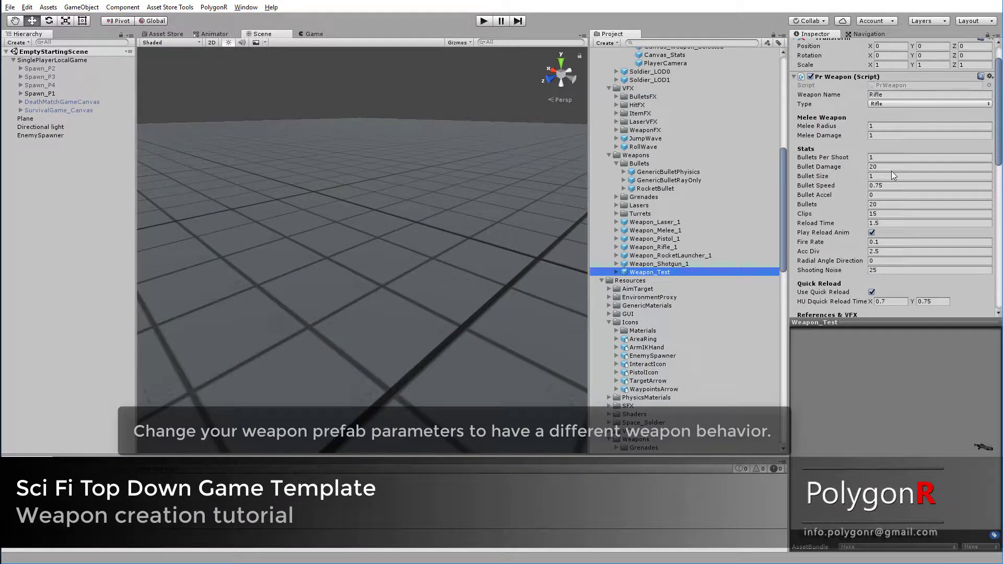
{"action": "left_click", "coordinate": [889, 166]}
{"action": "type", "text": "50"}
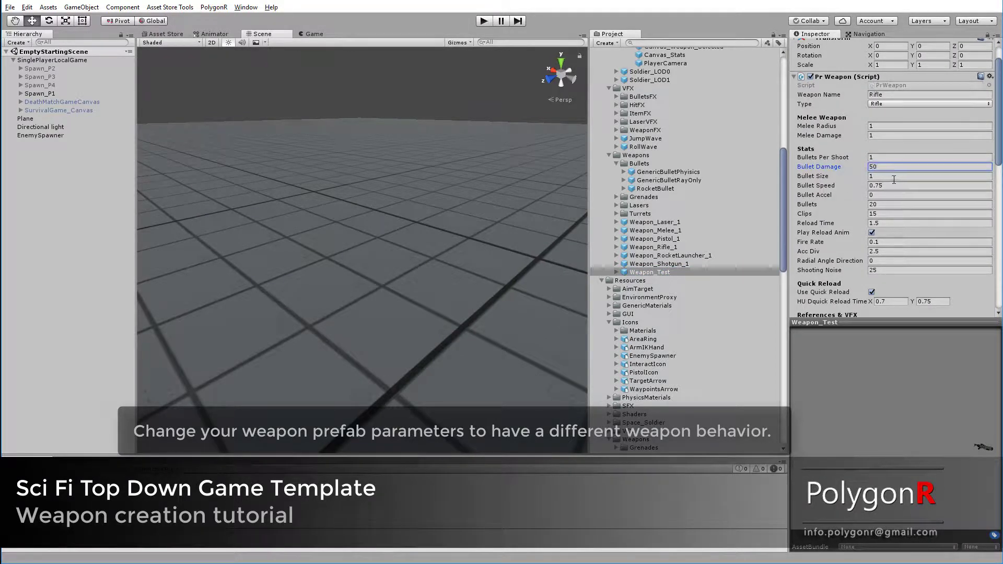
{"action": "left_click", "coordinate": [895, 177]}
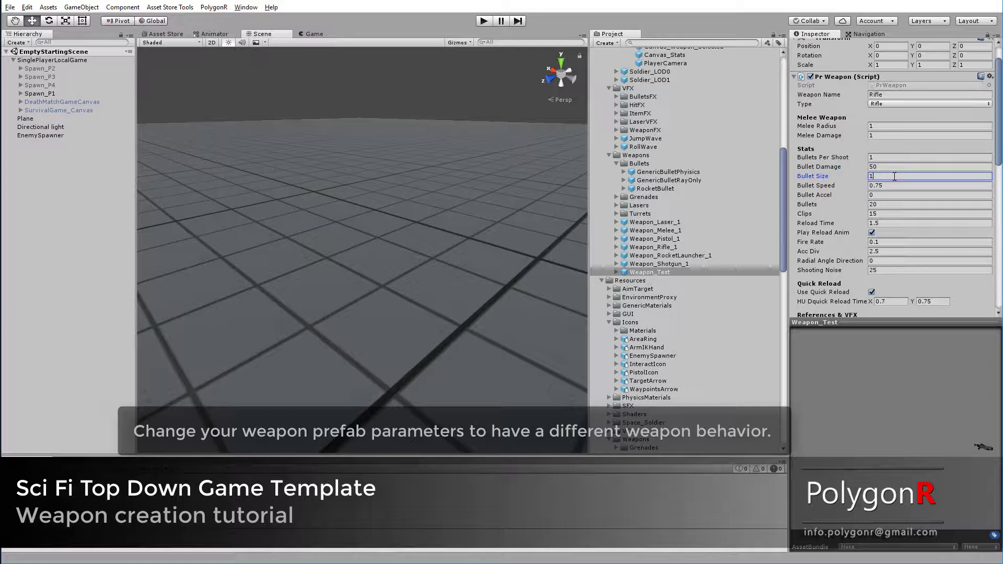
{"action": "type", "text": ".1"}
{"action": "left_click", "coordinate": [895, 185]}
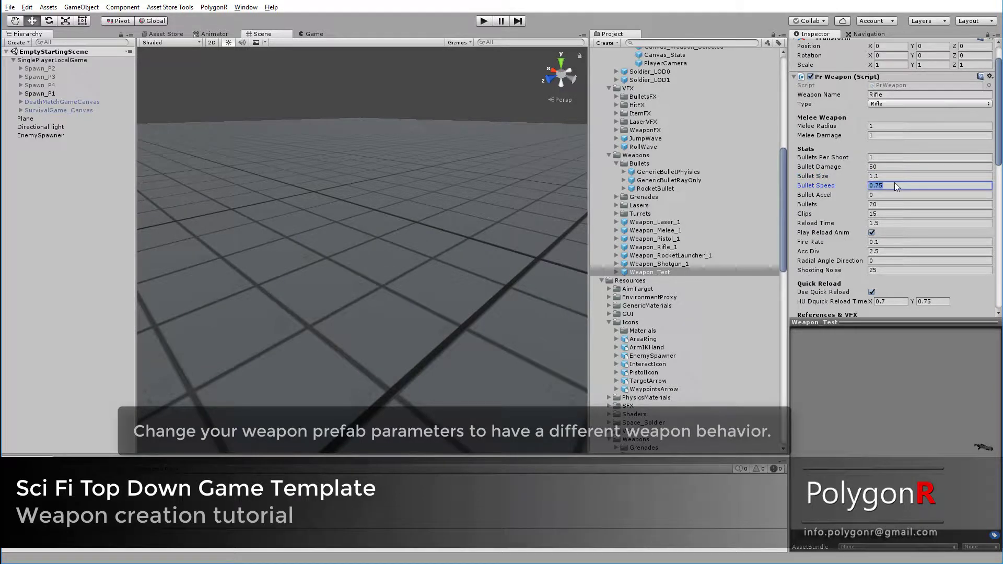
{"action": "type", "text": "0.8"}
- Set 50 bullets, 15 clips, reload time 2, fire rate 0.05 and Acc Div 5
{"action": "left_click", "coordinate": [892, 205]}
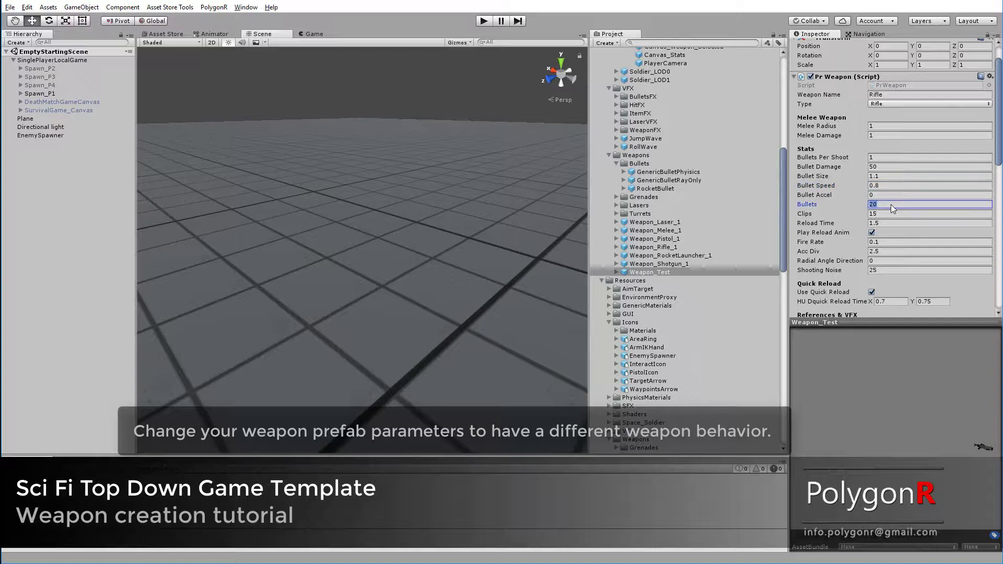
{"action": "type", "text": "50"}
{"action": "left_click", "coordinate": [893, 213]}
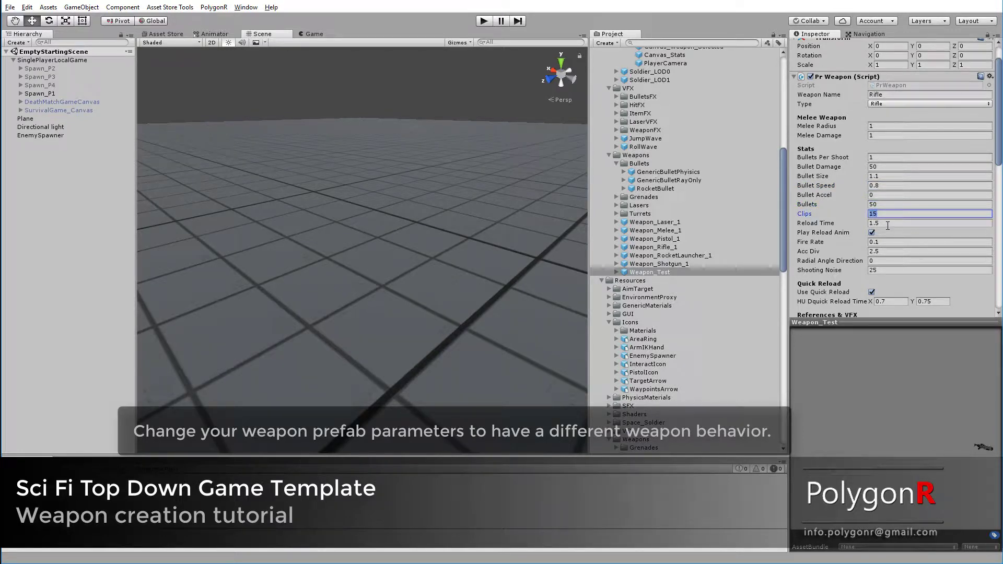
{"action": "left_click", "coordinate": [889, 223]}
{"action": "type", "text": "2"}
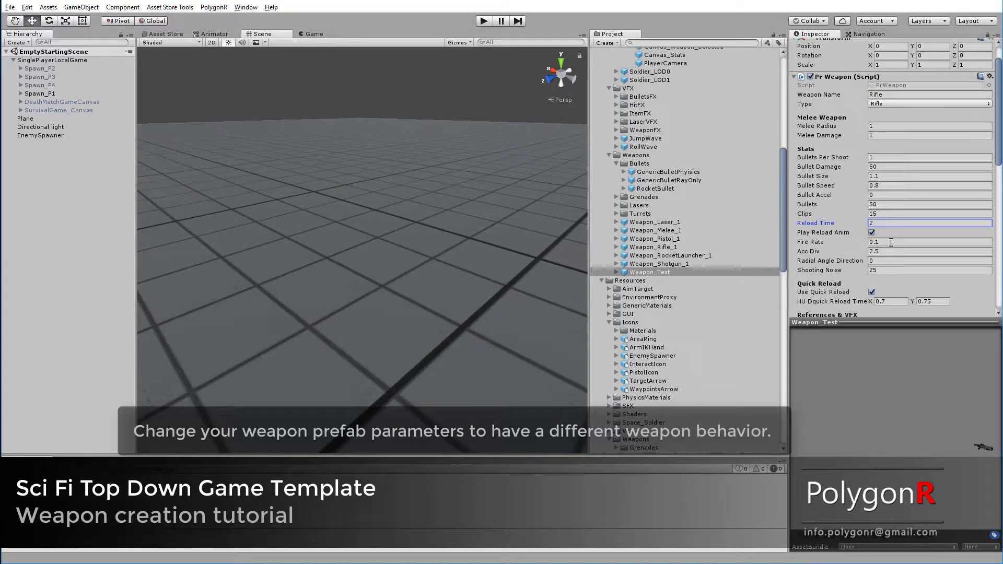
{"action": "left_click", "coordinate": [895, 241]}
{"action": "type", "text": "0.05"}
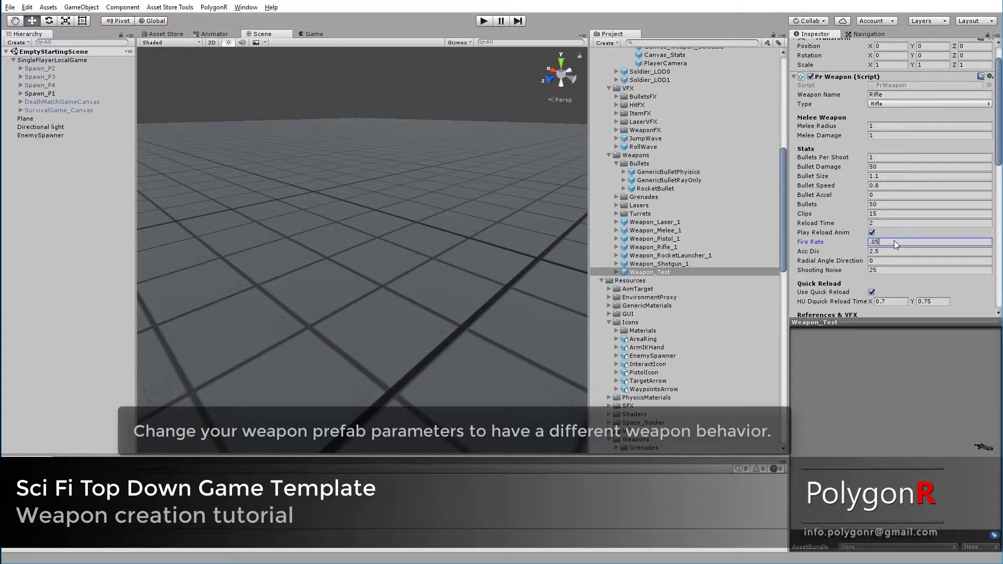
{"action": "left_click", "coordinate": [894, 250]}
{"action": "type", "text": "5"}
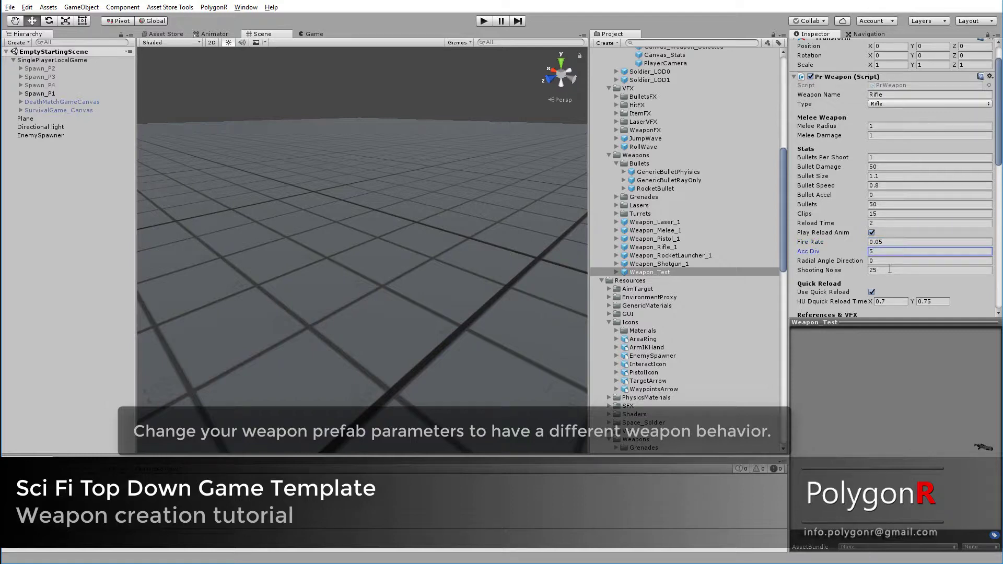
- Start Play, fire a burst toward the lower-left, and lower the Game view scale to 1x
{"action": "left_click", "coordinate": [483, 22]}
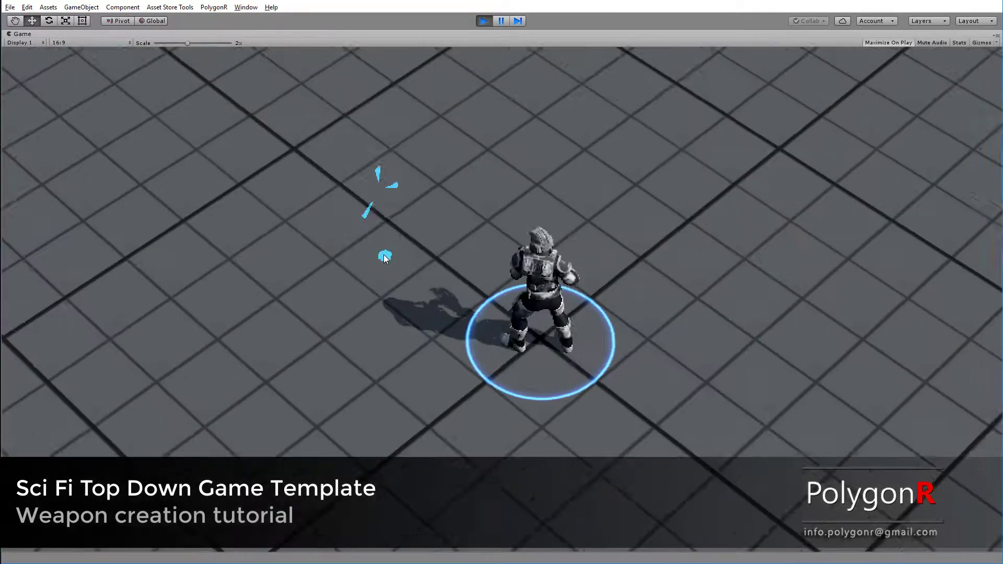
{"action": "left_click_drag", "start_coordinate": [312, 344], "coordinate": [268, 258]}
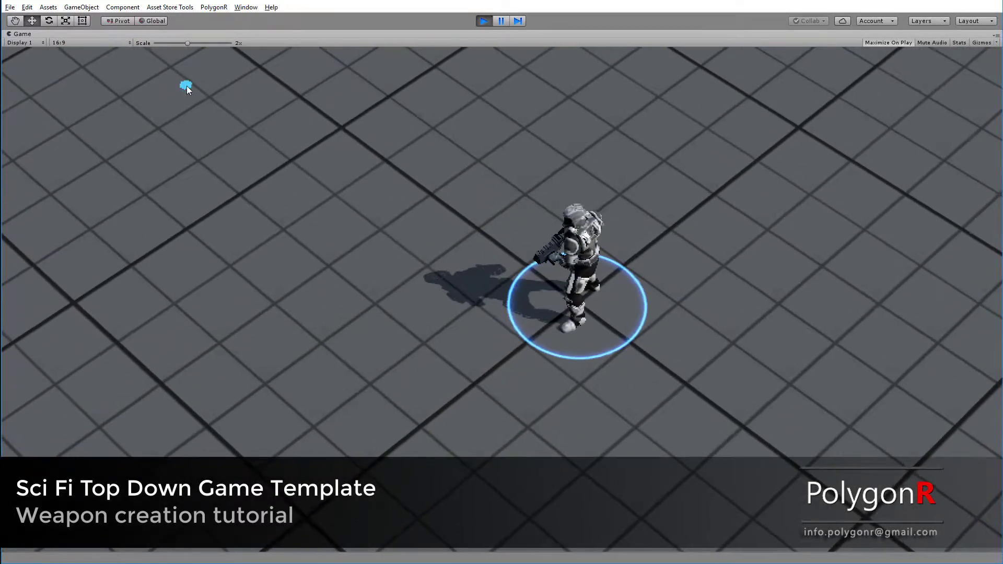
{"action": "left_click_drag", "start_coordinate": [187, 45], "coordinate": [156, 45]}
{"action": "left_click", "coordinate": [424, 333]}
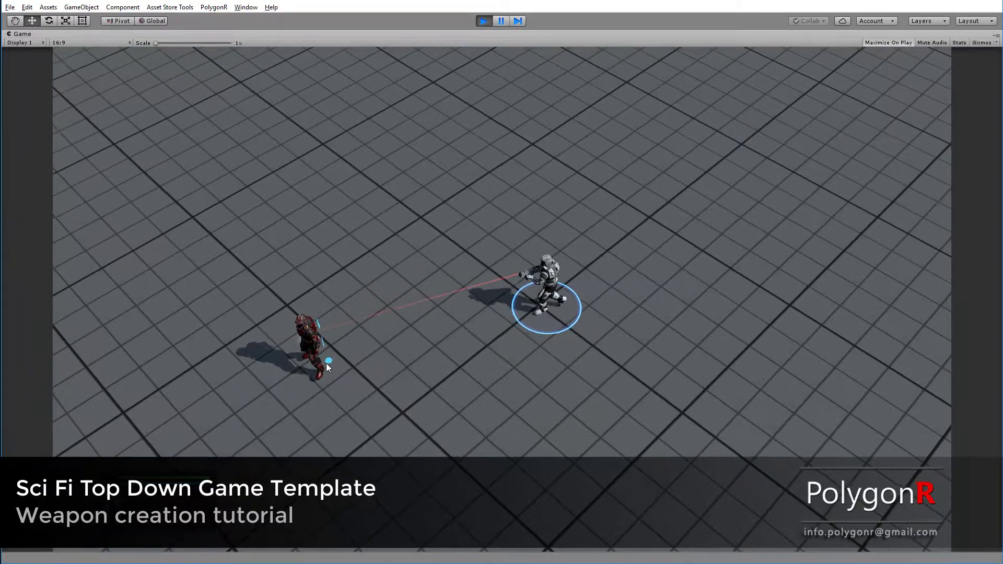
- Shoot the enemies on the arena's left side, then stop Play
{"action": "left_click", "coordinate": [324, 375]}
{"action": "left_click", "coordinate": [309, 264]}
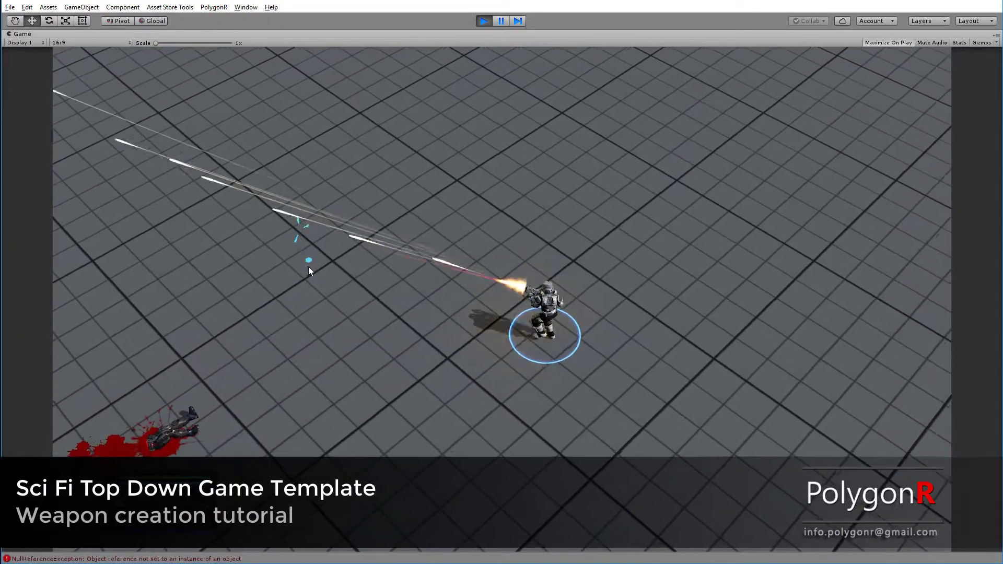
{"action": "left_click", "coordinate": [295, 421]}
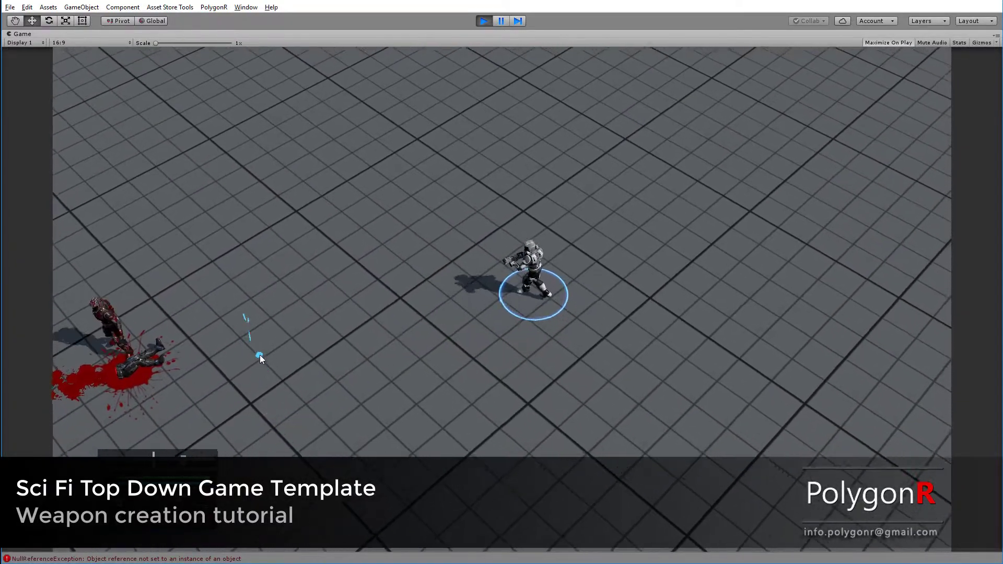
{"action": "left_click", "coordinate": [258, 362]}
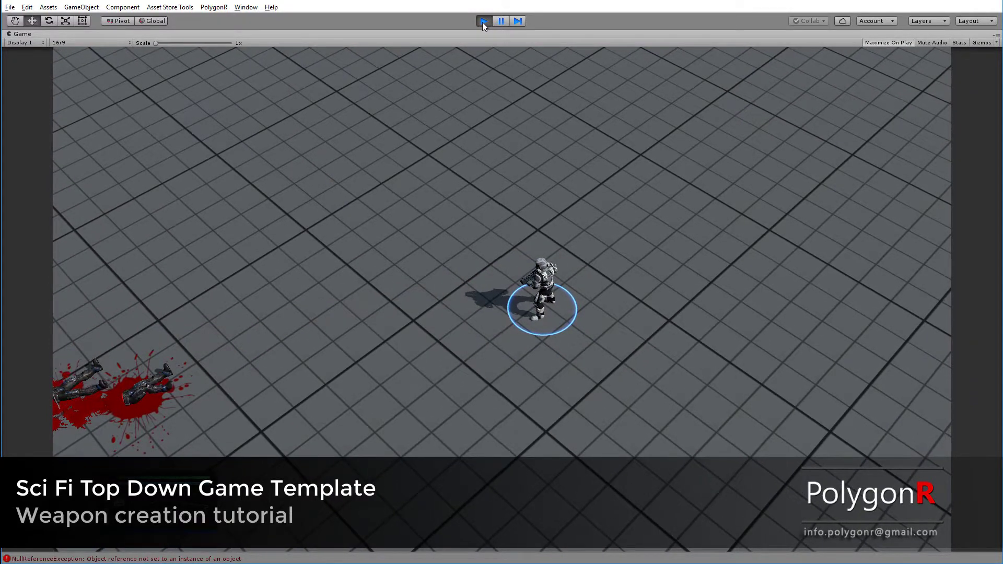
{"action": "left_click", "coordinate": [483, 21]}
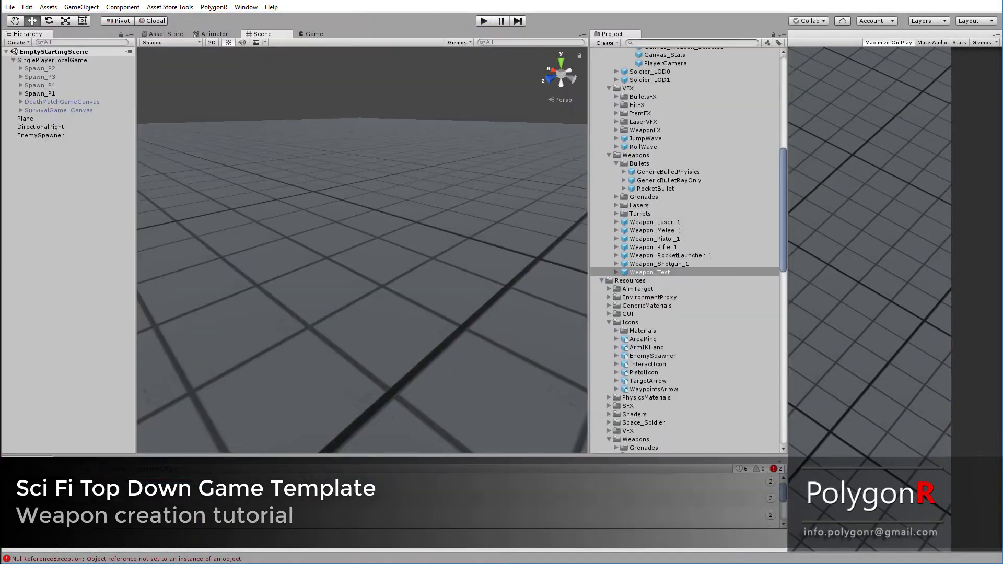